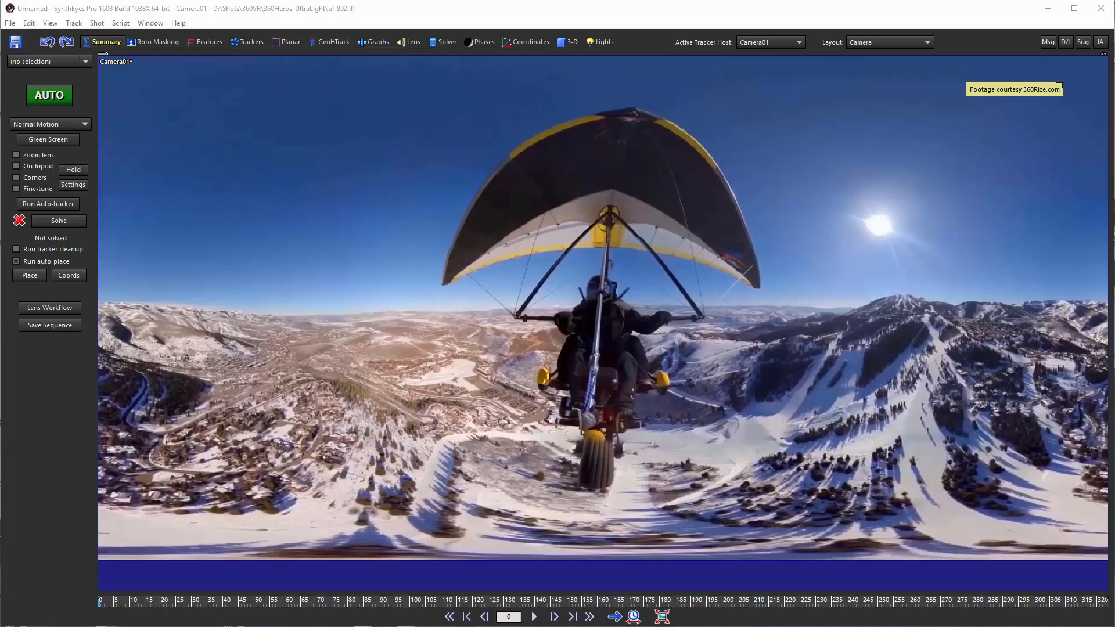
# Step: Set the advanced feature settings to at least 50 trackers per frame and a maximum tracker count of 500
pyautogui.moveTo(170, 603); pyautogui.dragTo(89, 561)
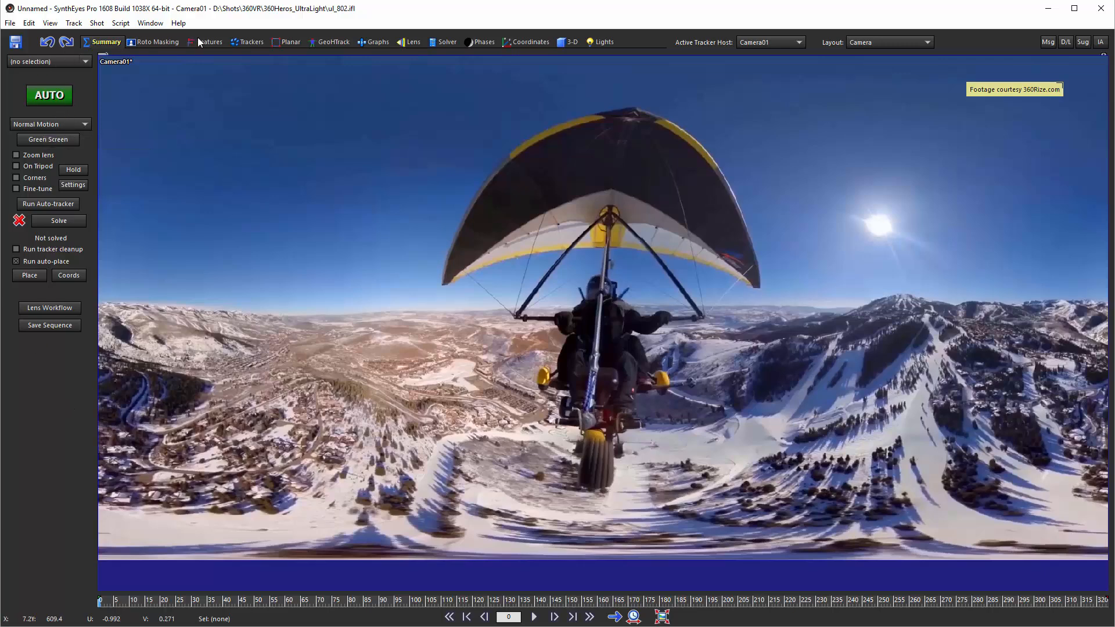
pyautogui.click(211, 42)
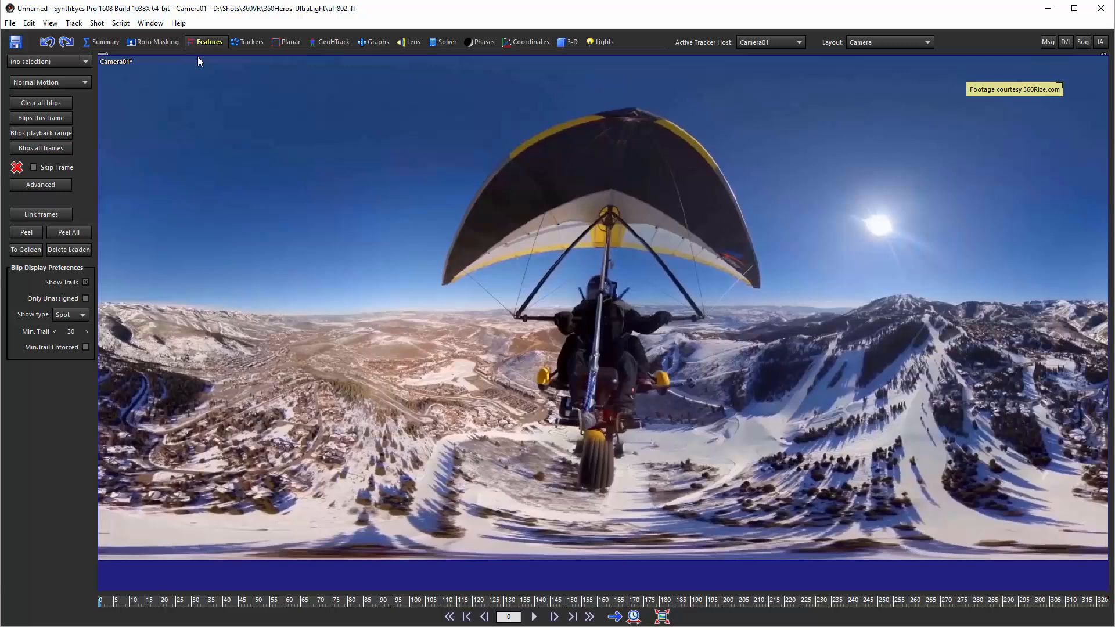
pyautogui.click(39, 185)
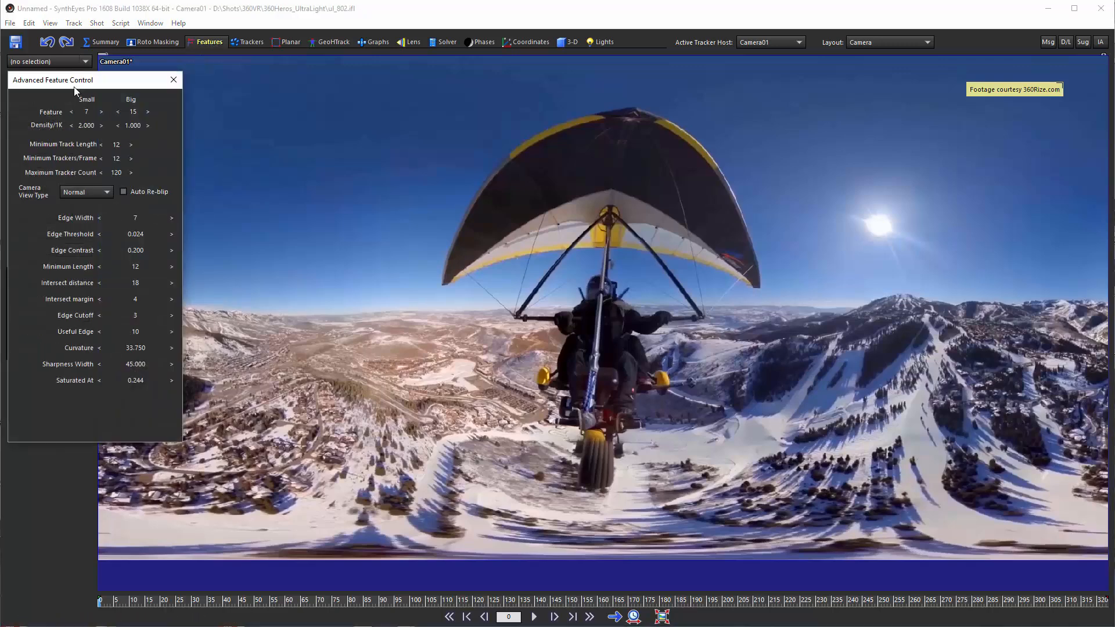
pyautogui.moveTo(79, 78); pyautogui.dragTo(203, 77)
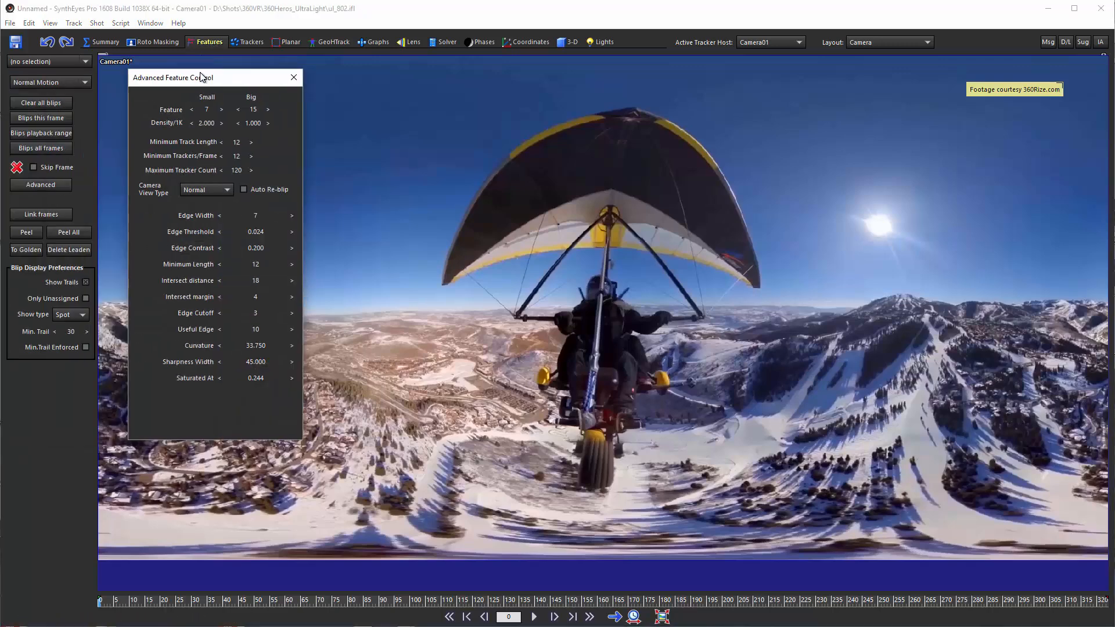
pyautogui.doubleClick(234, 172)
pyautogui.press('BackSpace')
pyautogui.write('450')
pyautogui.press('Return')
pyautogui.moveTo(236, 171); pyautogui.dragTo(266, 171)
pyautogui.moveTo(238, 156); pyautogui.dragTo(268, 156)
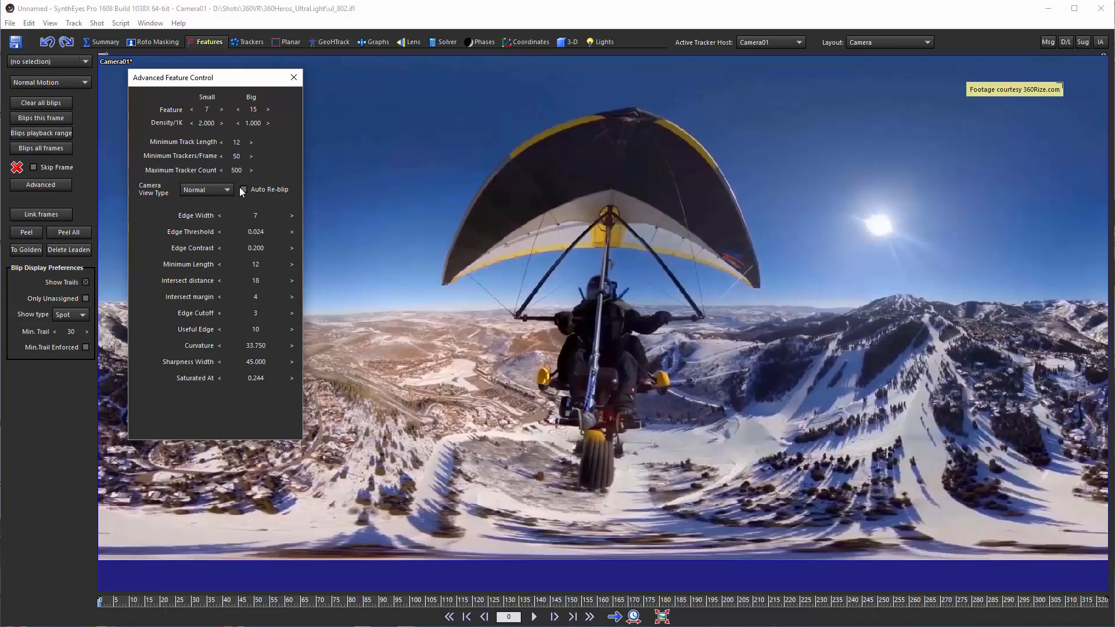
pyautogui.click(293, 79)
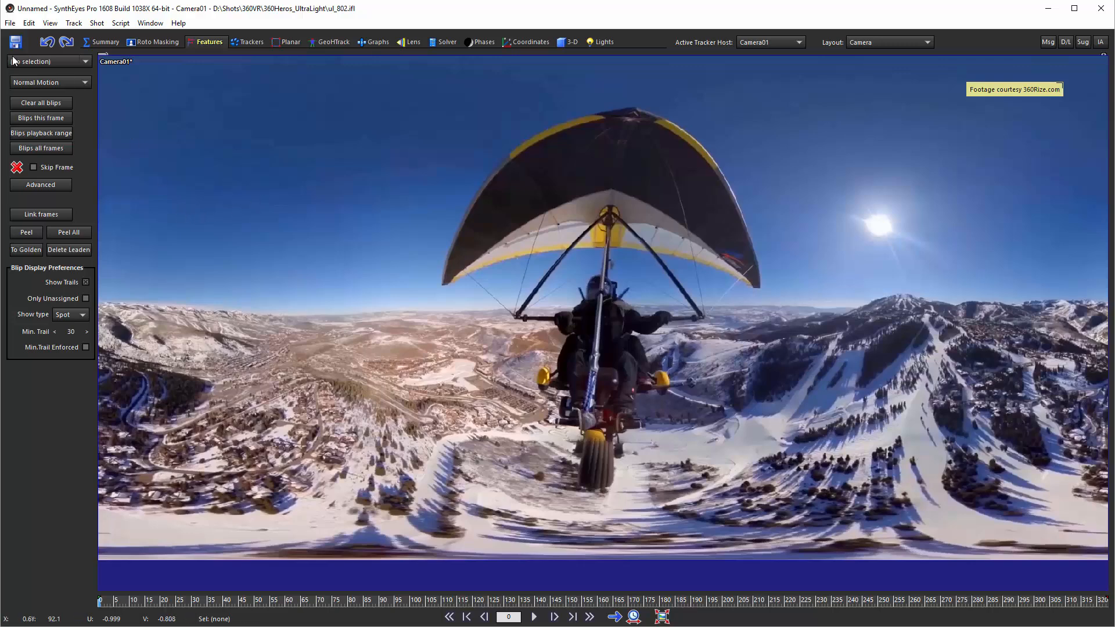
# Step: Run the auto-tracker on the 360 shot and review the trackers over the frames back to frame 0
pyautogui.click(101, 43)
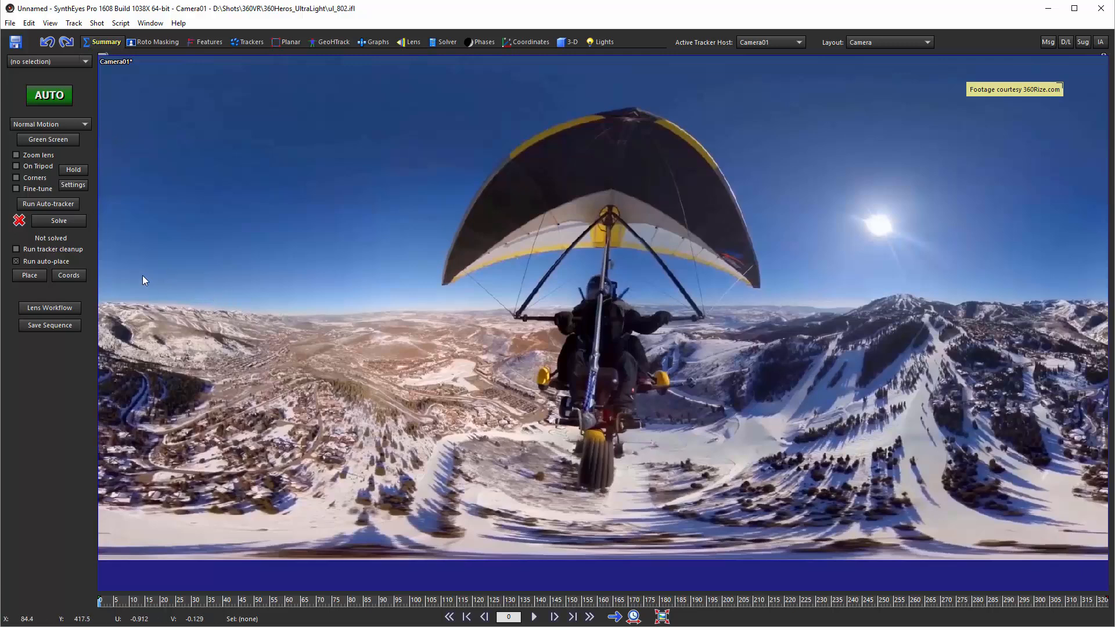
pyautogui.click(47, 205)
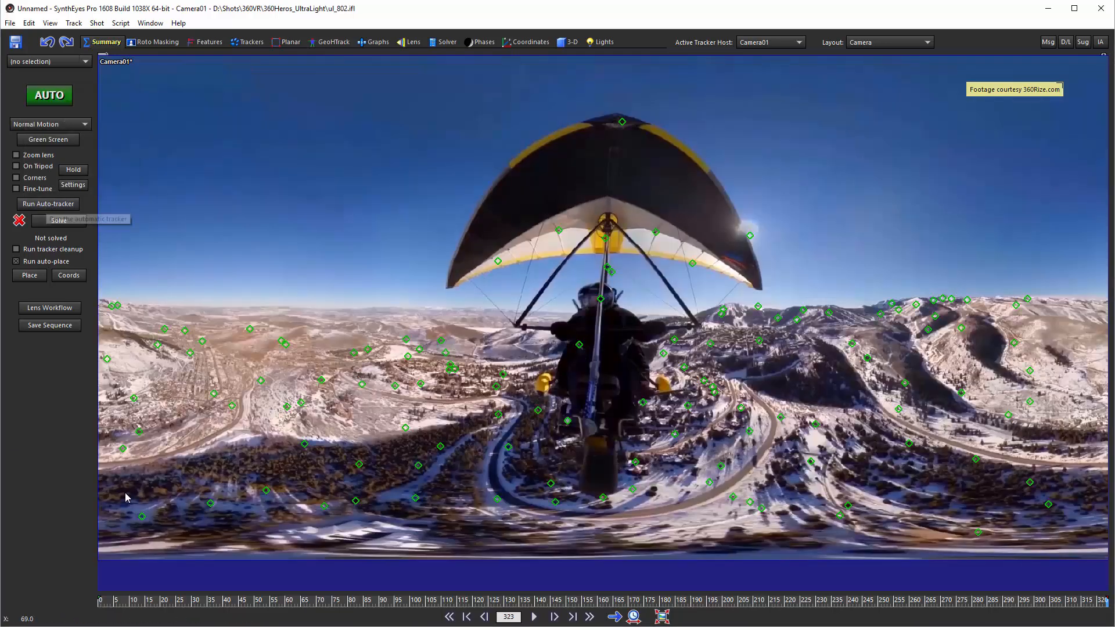
pyautogui.moveTo(114, 605); pyautogui.dragTo(836, 600)
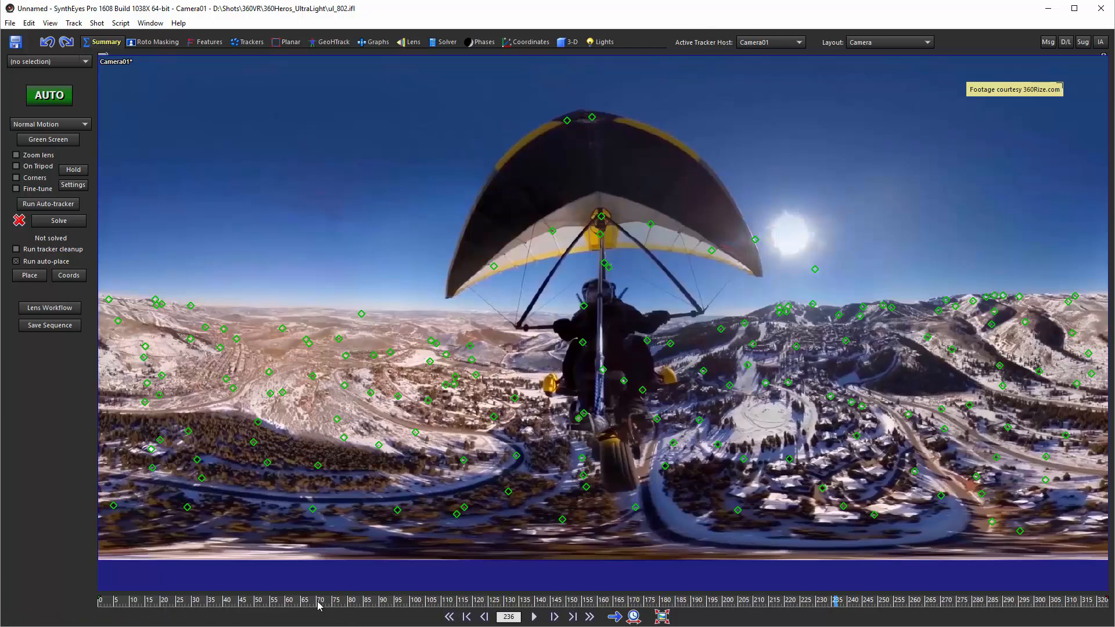
pyautogui.moveTo(318, 602); pyautogui.dragTo(54, 605)
pyautogui.moveTo(145, 603); pyautogui.dragTo(70, 587)
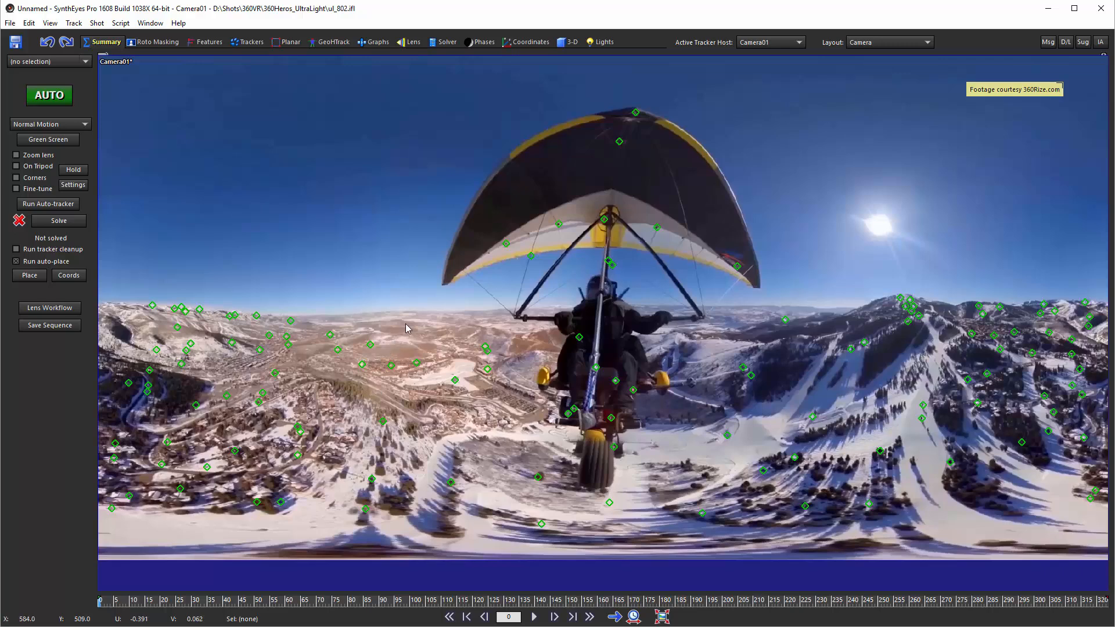
# Step: Select the distant trackers along the horizon at frame 0 and add the distant ones at frame 78 to the selection
pyautogui.moveTo(442, 305)
pyautogui.mouseDown()
pyautogui.moveTo(128, 299)
pyautogui.moveTo(354, 340)
pyautogui.mouseUp()
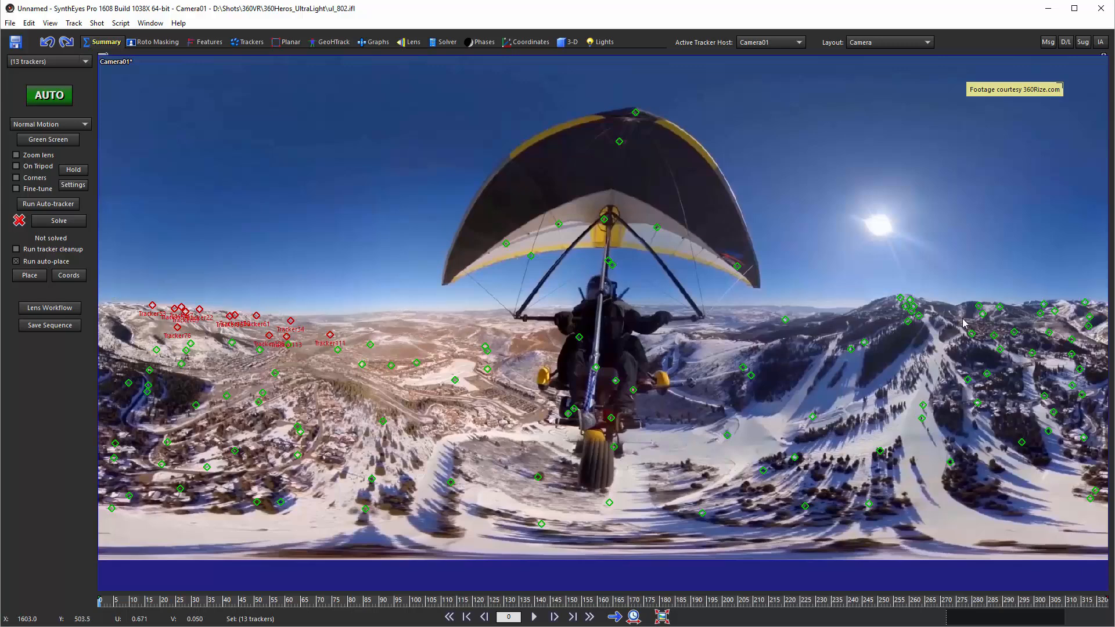
pyautogui.moveTo(1071, 283)
pyautogui.mouseDown()
pyautogui.moveTo(929, 278)
pyautogui.moveTo(761, 318)
pyautogui.moveTo(982, 337)
pyautogui.moveTo(1100, 318)
pyautogui.moveTo(1103, 291)
pyautogui.mouseUp()
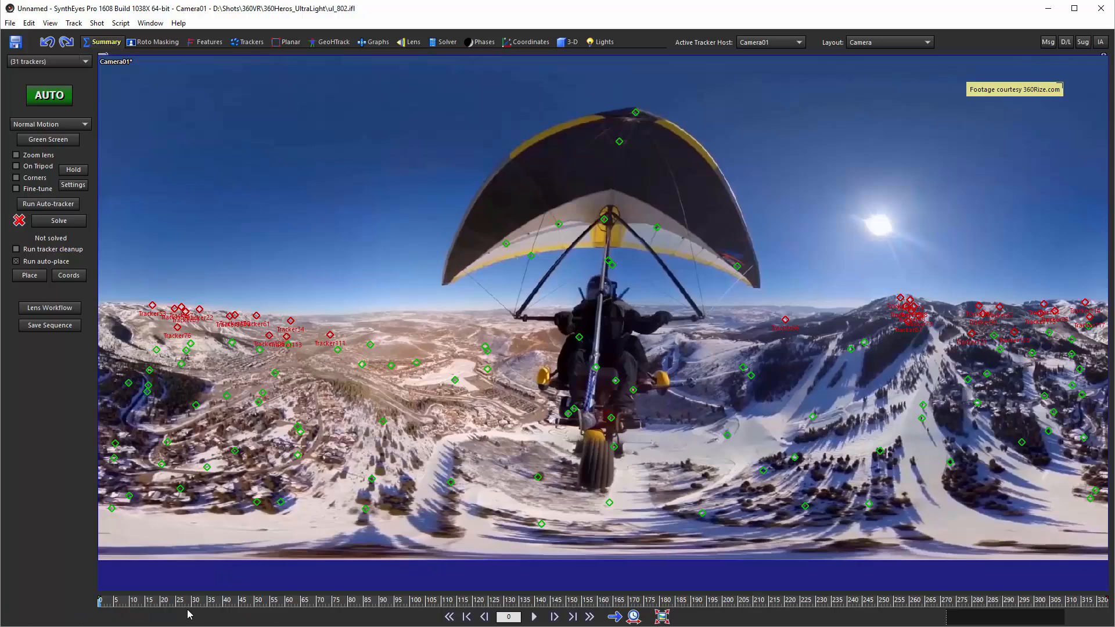
pyautogui.moveTo(173, 599); pyautogui.dragTo(343, 598)
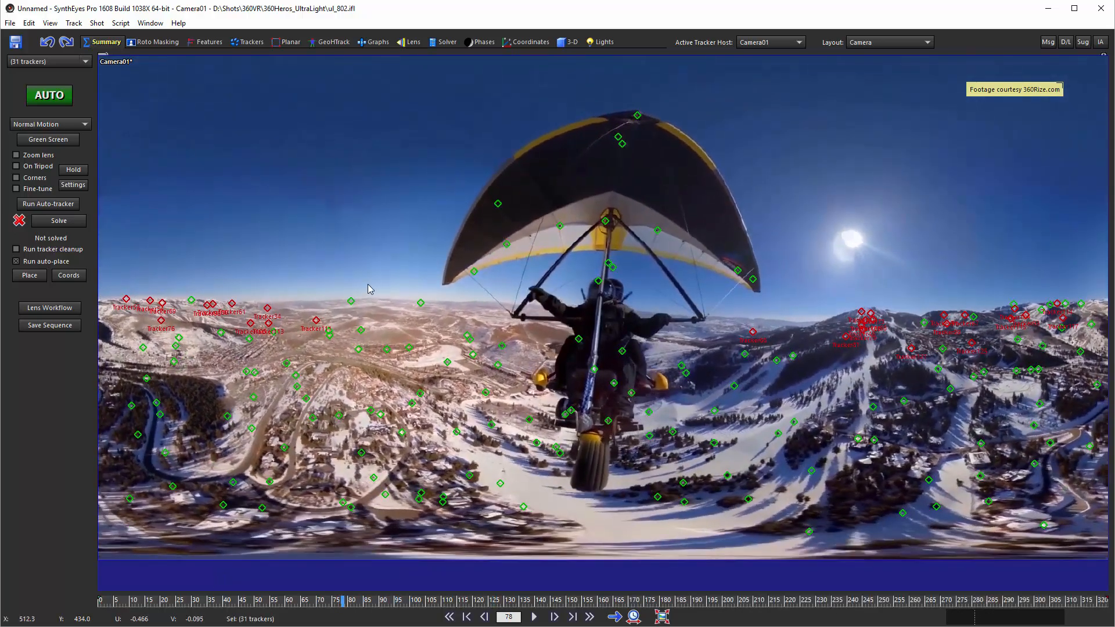
pyautogui.moveTo(367, 286)
pyautogui.mouseDown()
pyautogui.moveTo(175, 288)
pyautogui.moveTo(343, 338)
pyautogui.moveTo(436, 293)
pyautogui.mouseUp()
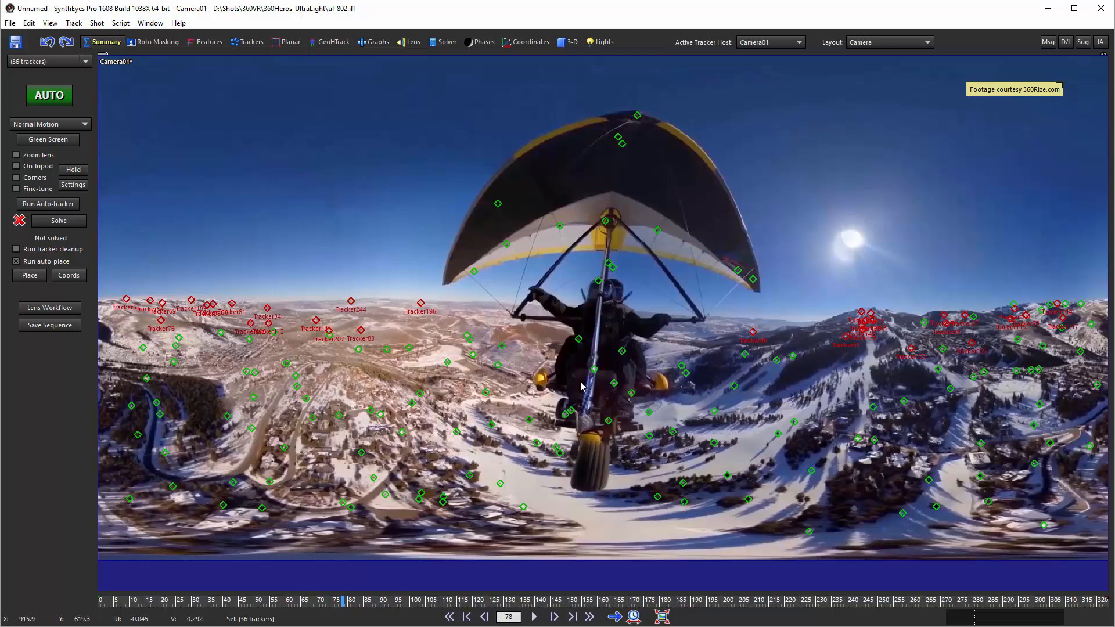
pyautogui.moveTo(1072, 276)
pyautogui.mouseDown()
pyautogui.moveTo(982, 333)
pyautogui.moveTo(1100, 317)
pyautogui.moveTo(1074, 279)
pyautogui.mouseUp()
# Step: Add the distant horizon trackers at frame 245 to the selection and check its coverage back to frame 117
pyautogui.moveTo(387, 603); pyautogui.dragTo(865, 605)
pyautogui.moveTo(855, 298)
pyautogui.mouseDown()
pyautogui.moveTo(767, 303)
pyautogui.moveTo(1080, 287)
pyautogui.moveTo(990, 282)
pyautogui.mouseUp()
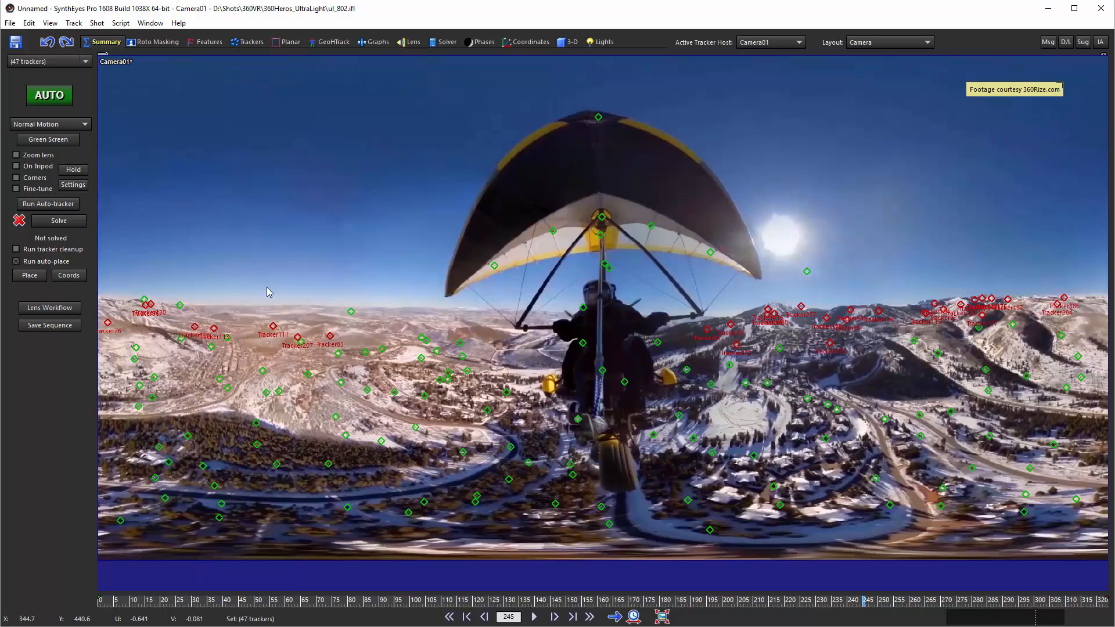
pyautogui.moveTo(122, 302)
pyautogui.mouseDown()
pyautogui.moveTo(378, 327)
pyautogui.moveTo(312, 302)
pyautogui.mouseUp()
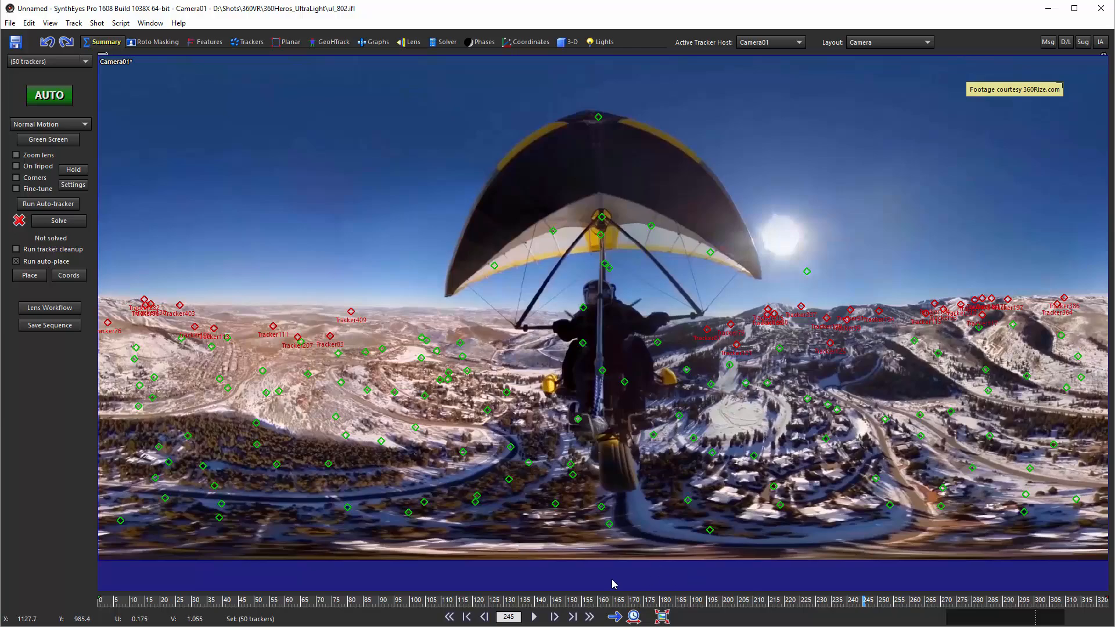
pyautogui.moveTo(870, 602); pyautogui.dragTo(463, 620)
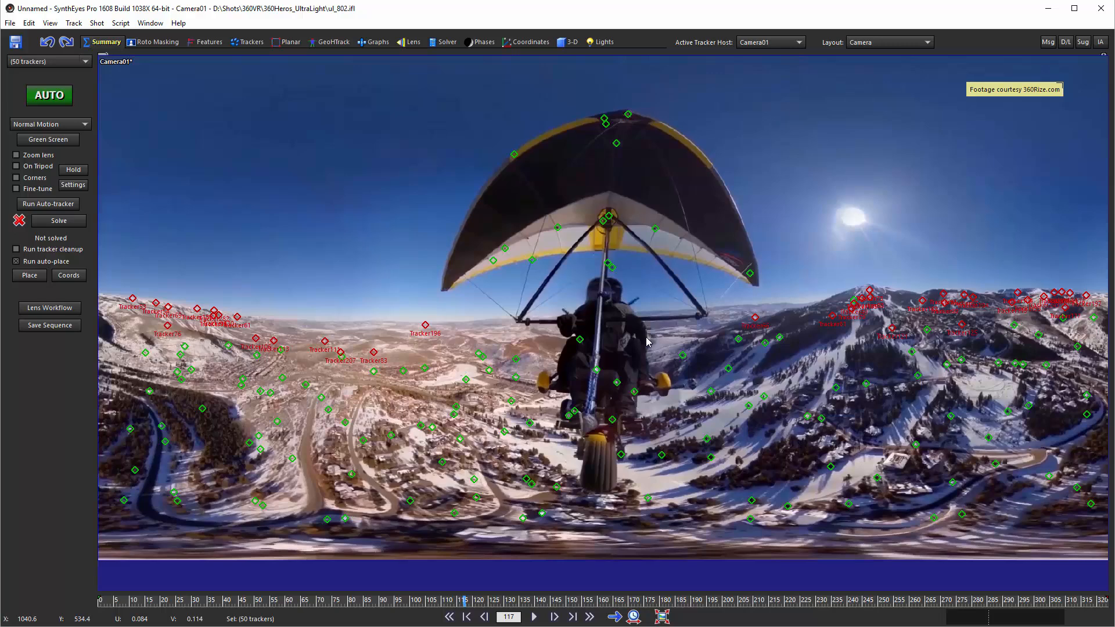
# Step: Load the selected tracks into the image preparation stabilizer and set both translation and rotation to Peg
pyautogui.press('p')
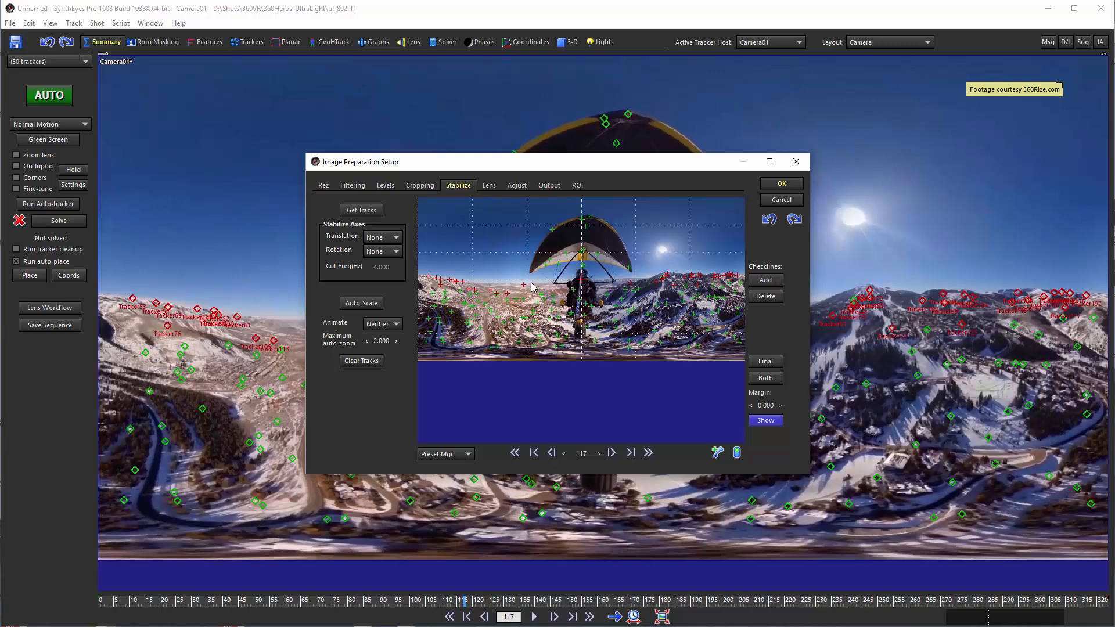
pyautogui.click(363, 211)
pyautogui.click(377, 237)
pyautogui.click(378, 274)
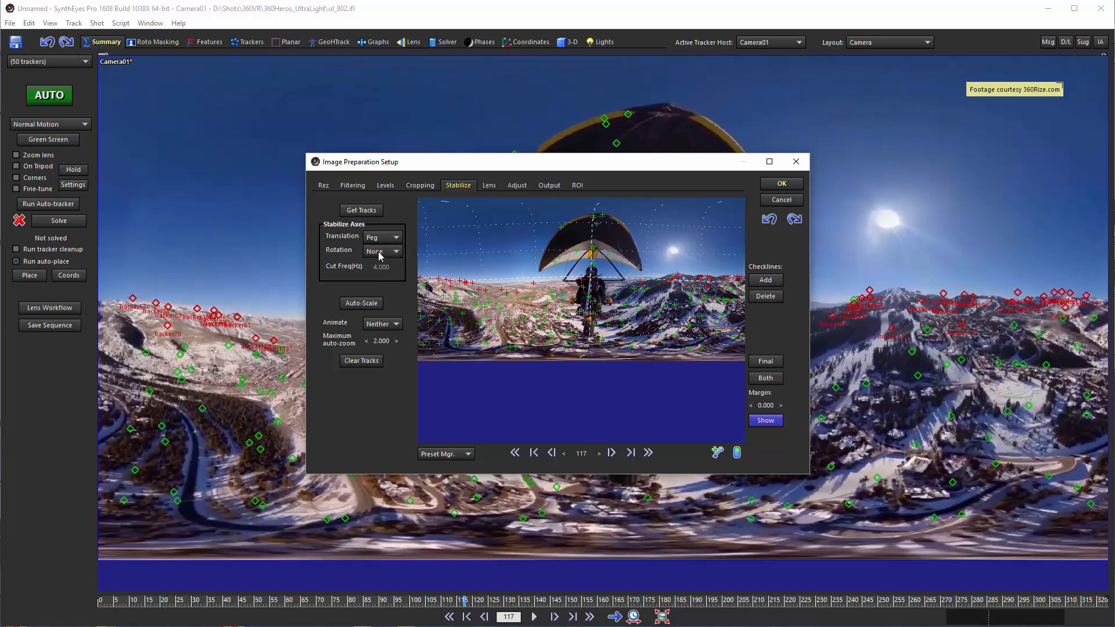
pyautogui.click(379, 252)
pyautogui.click(379, 288)
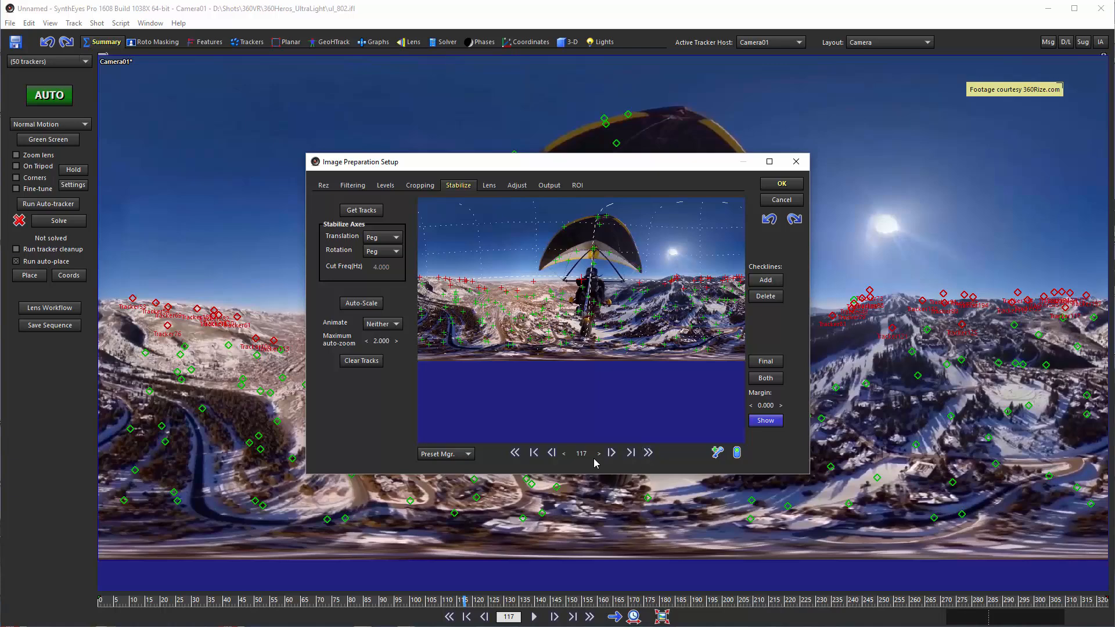
# Step: Preview the pegged stabilization across the shot and apply it, allowing the cached frames to be flushed
pyautogui.moveTo(581, 454); pyautogui.dragTo(612, 454)
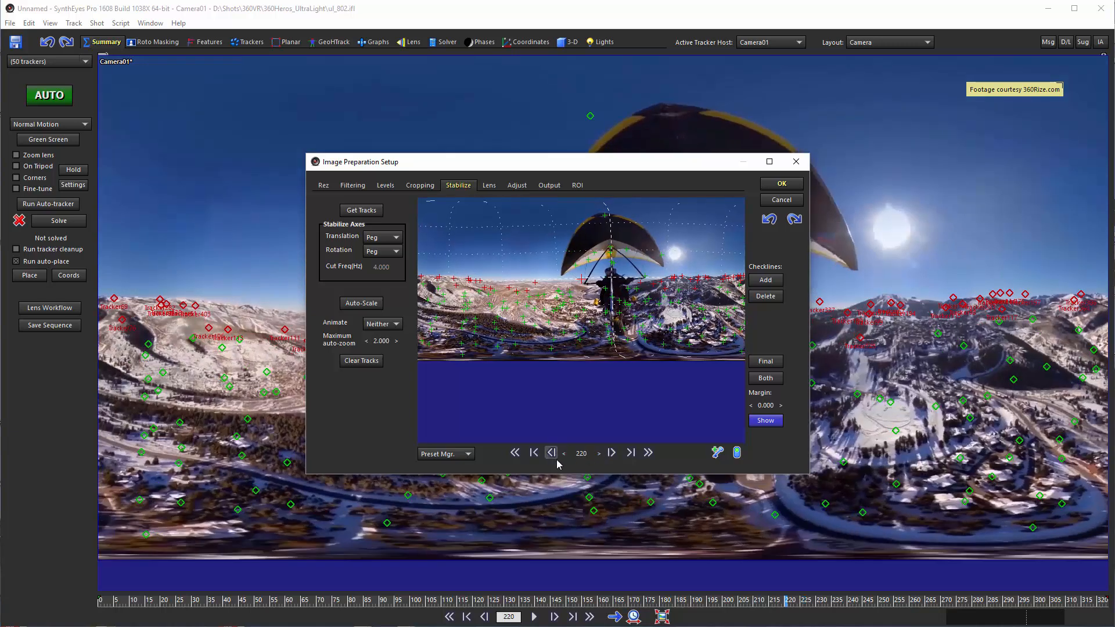
pyautogui.moveTo(582, 454); pyautogui.dragTo(505, 454)
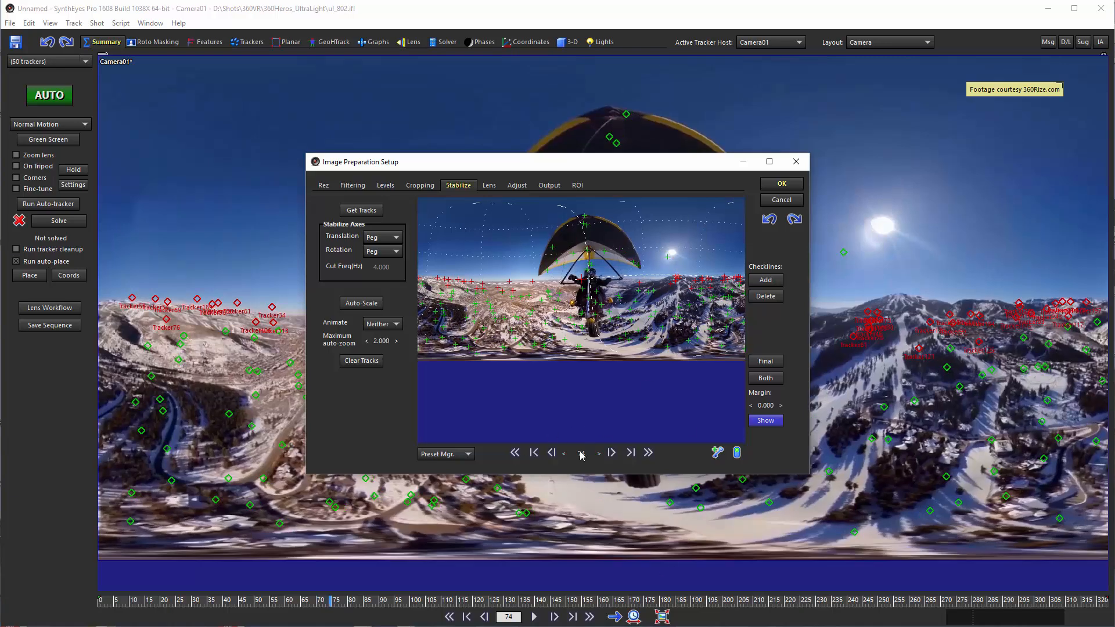
pyautogui.moveTo(581, 454); pyautogui.dragTo(674, 454)
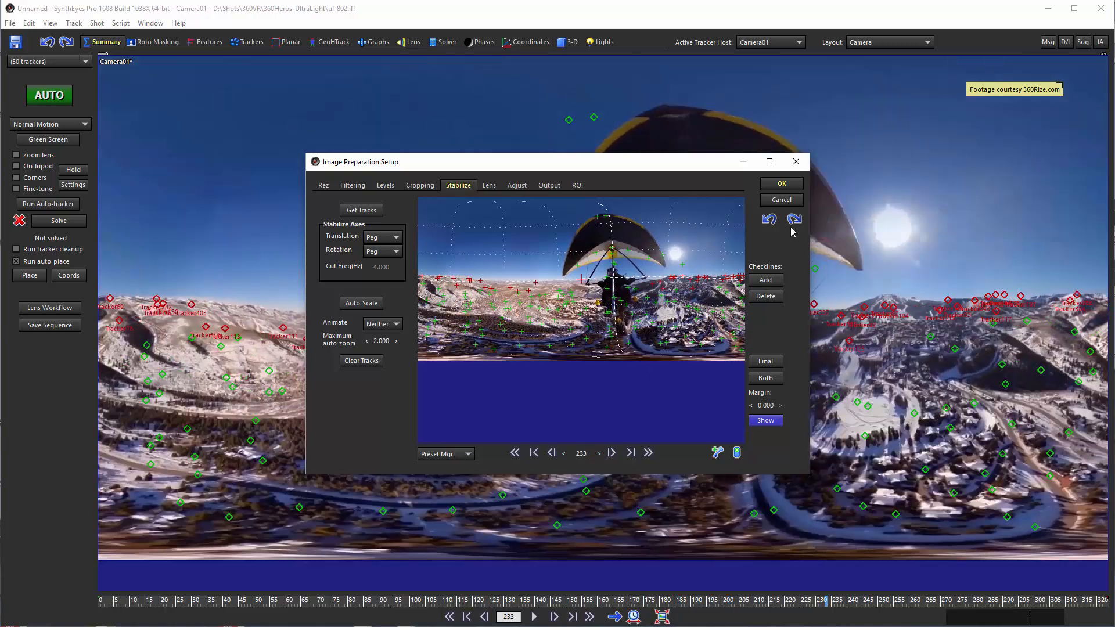
pyautogui.click(781, 184)
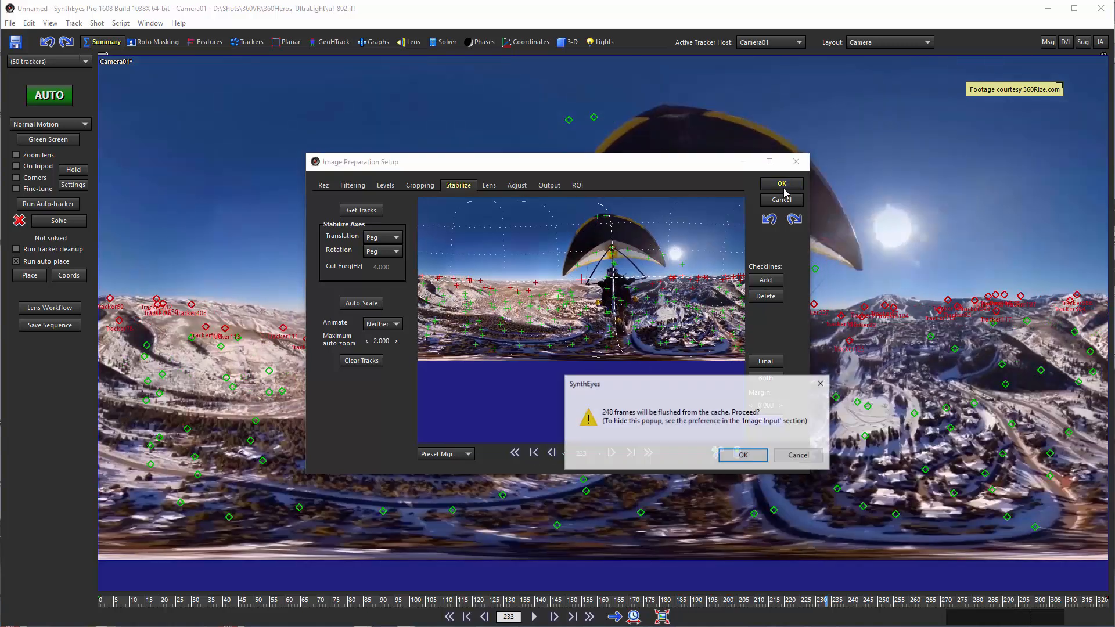
pyautogui.click(744, 456)
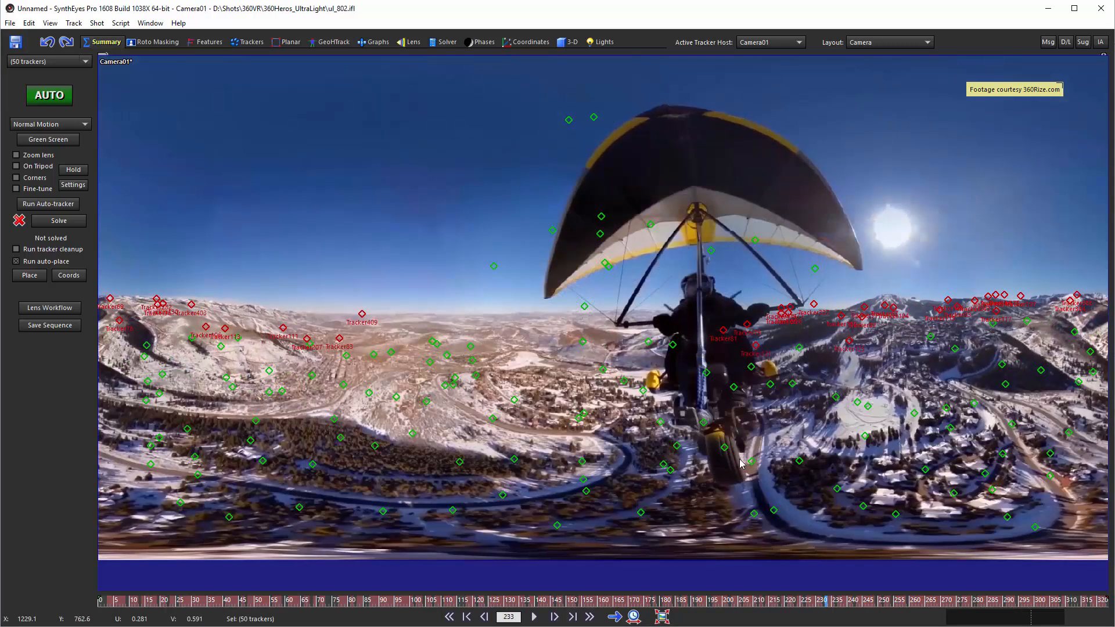
# Step: Play back the stabilized shot from the first frame, clear the tracker selection and inspect the footage up to frame 323
pyautogui.click(451, 617)
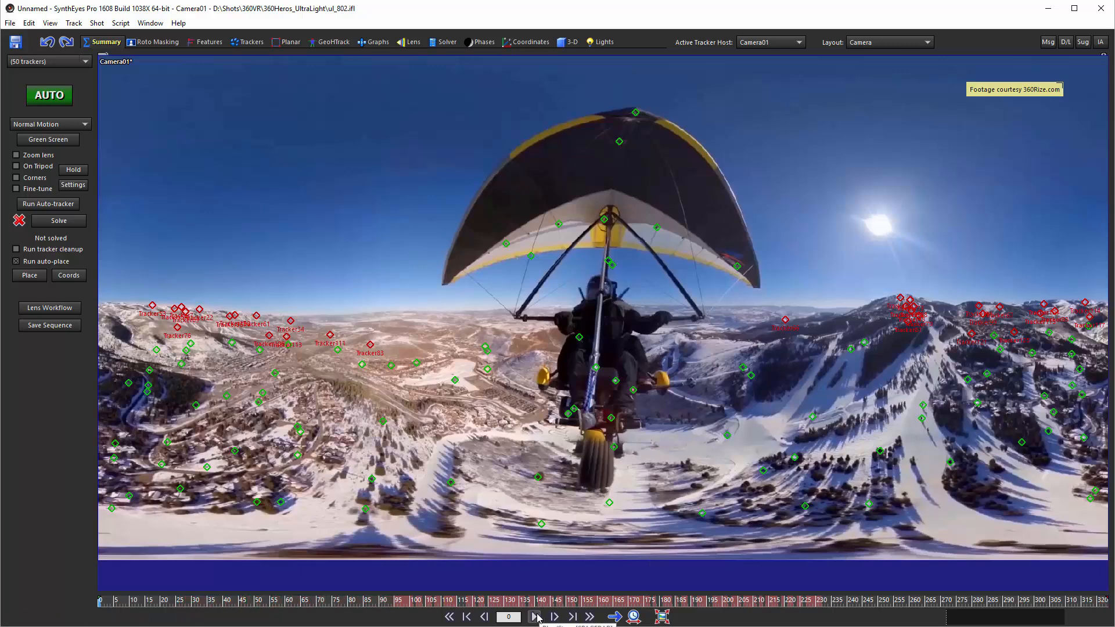
pyautogui.click(536, 617)
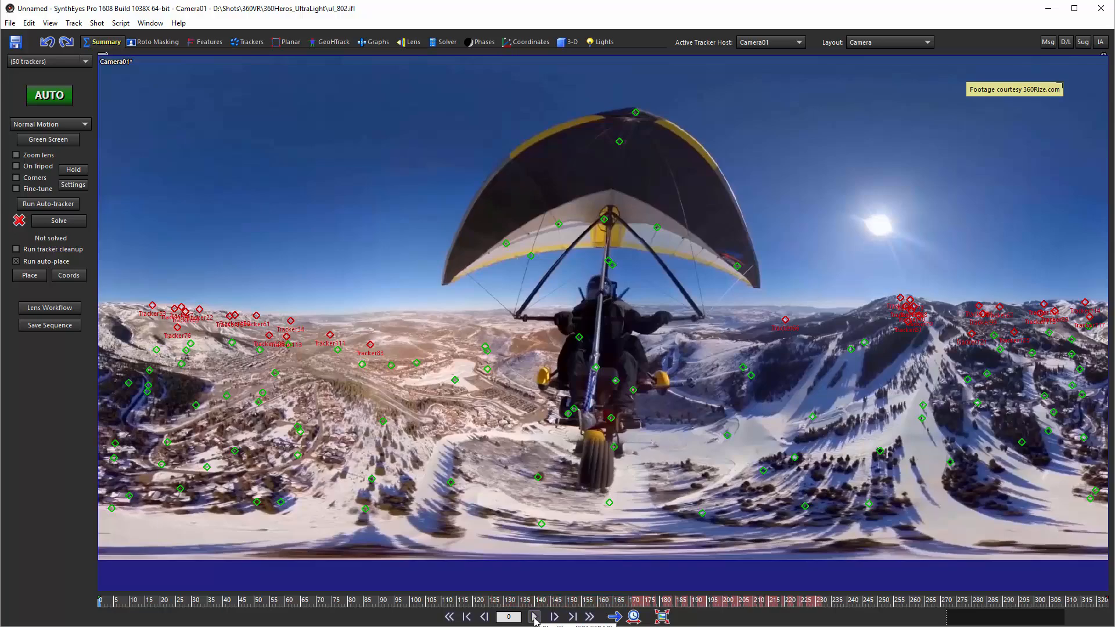
pyautogui.click(534, 617)
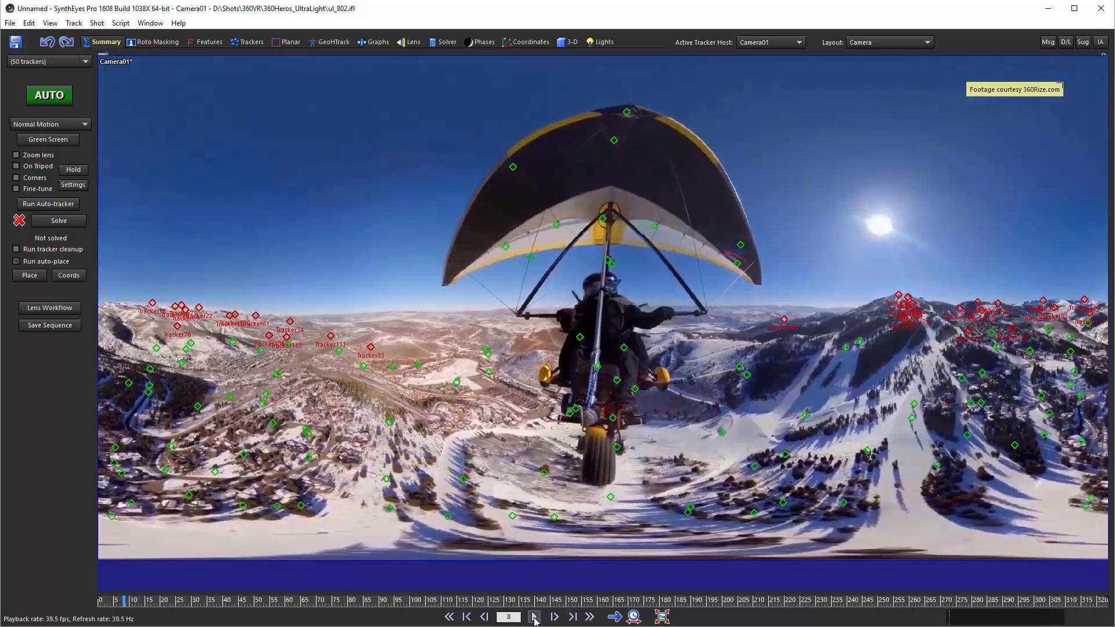
pyautogui.click(1031, 586)
pyautogui.moveTo(1039, 599); pyautogui.dragTo(1108, 592)
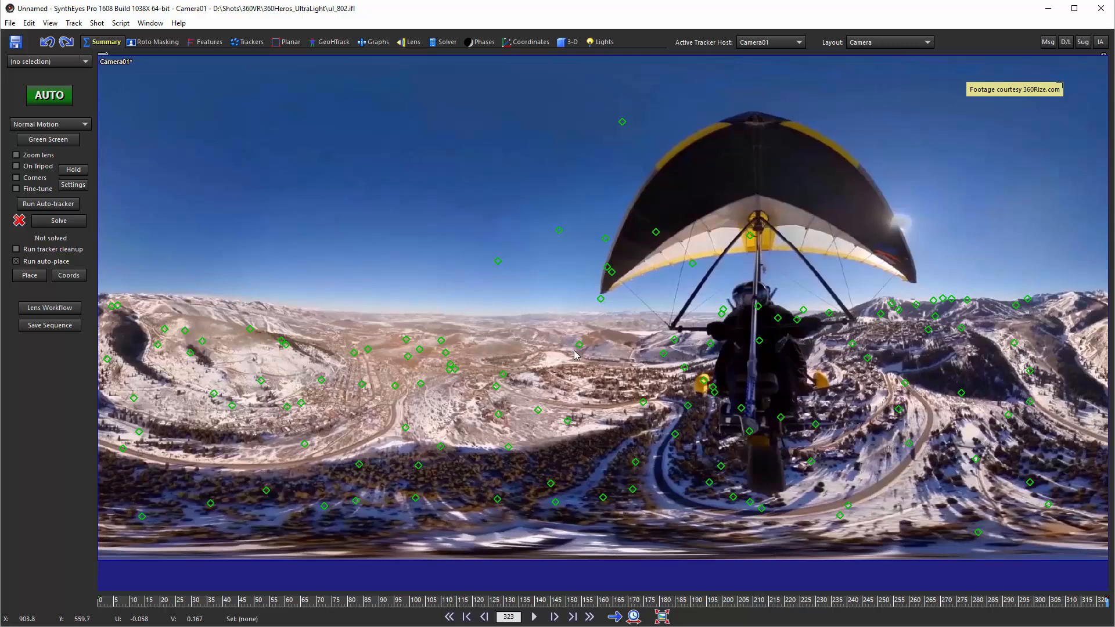
# Step: Set translation and rotation stabilization to Filter with a cut frequency of 0.400 Hz, and preview the result at other frames
pyautogui.press('p')
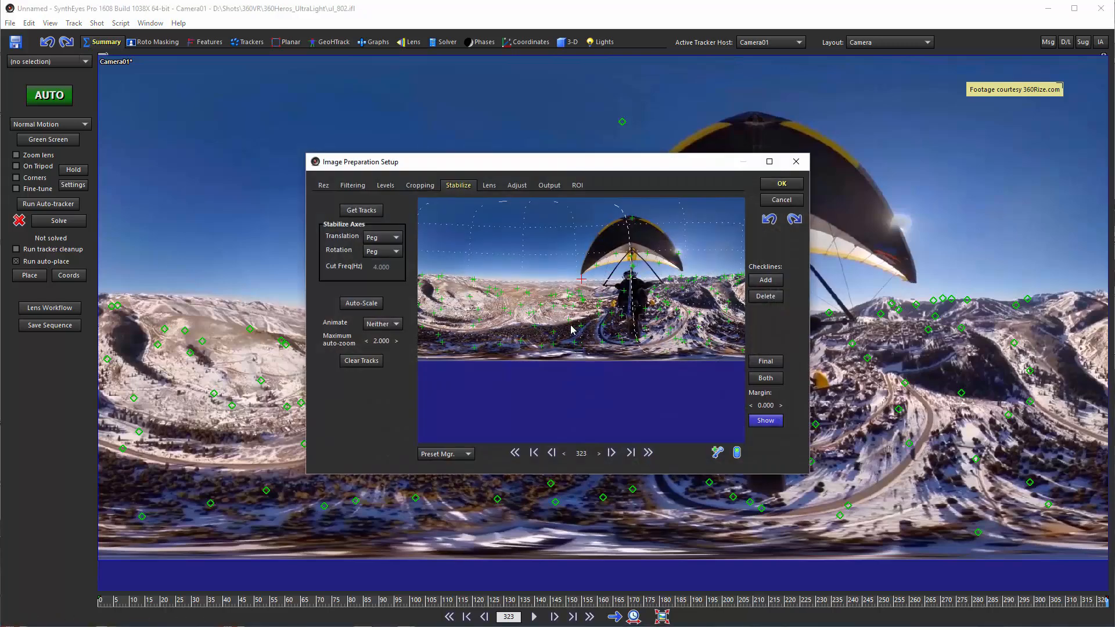
pyautogui.click(393, 237)
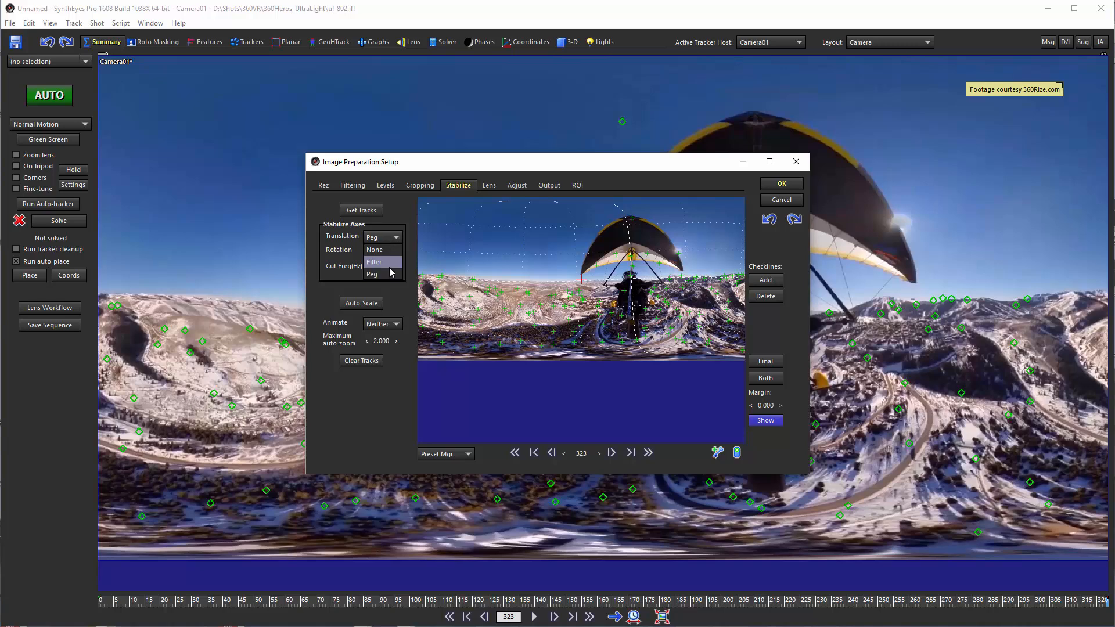
pyautogui.click(383, 262)
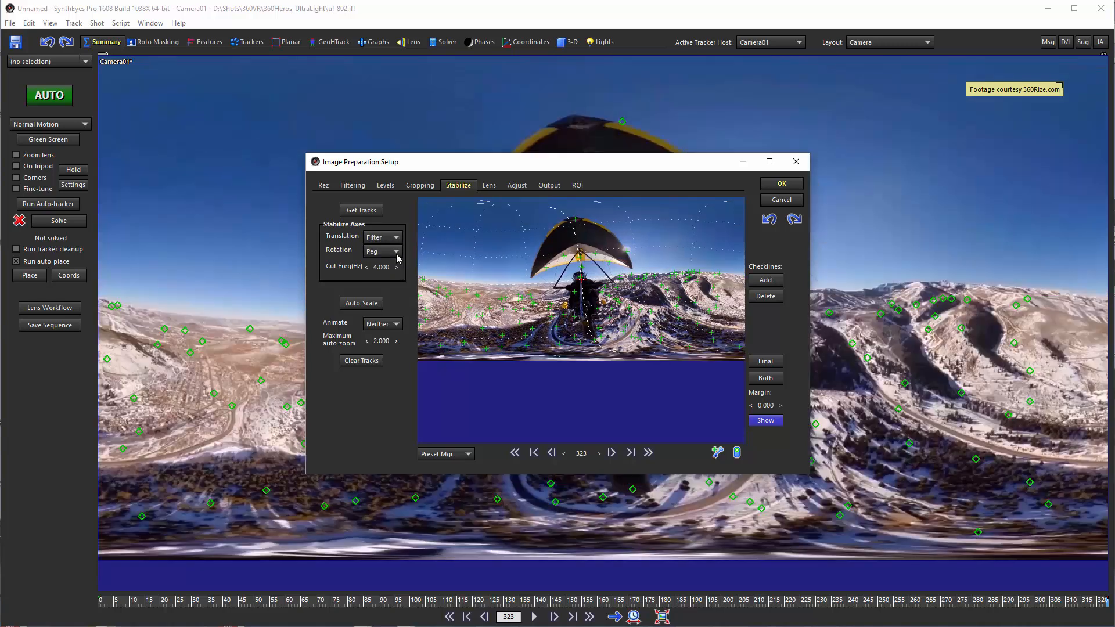
pyautogui.click(396, 251)
pyautogui.click(388, 276)
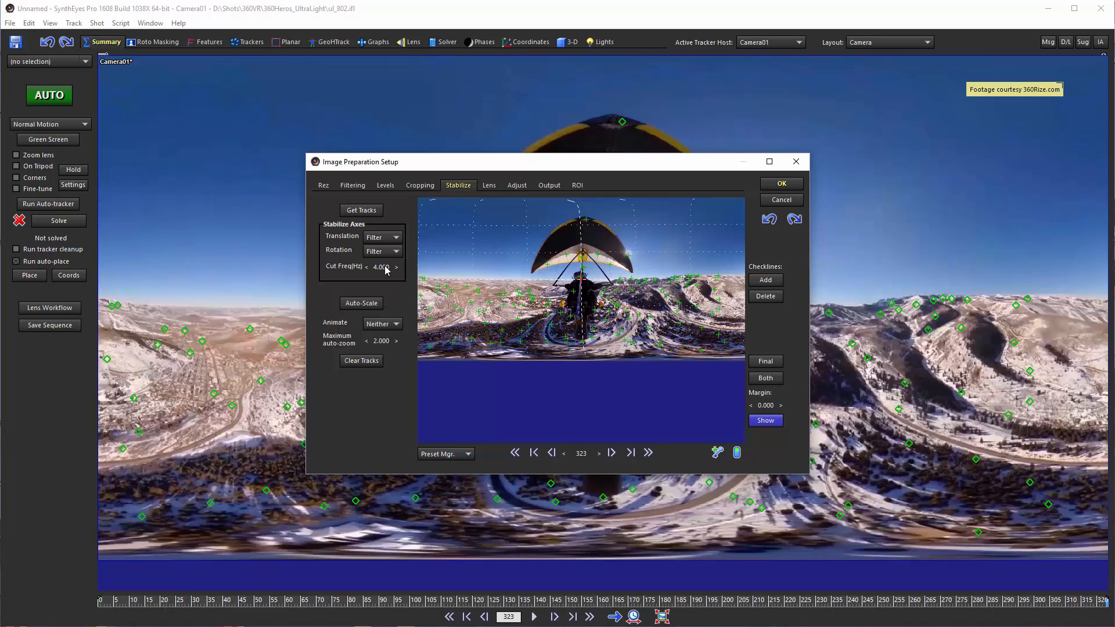
pyautogui.moveTo(380, 267); pyautogui.dragTo(360, 267)
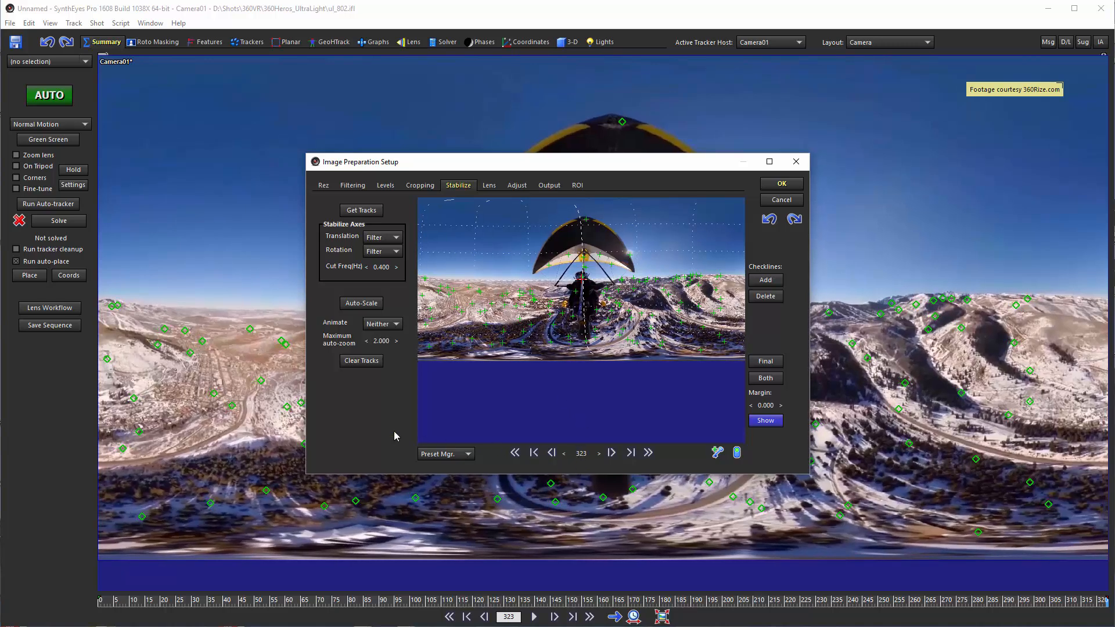
pyautogui.moveTo(588, 455)
pyautogui.mouseDown()
pyautogui.moveTo(446, 455)
pyautogui.moveTo(588, 455)
pyautogui.mouseUp()
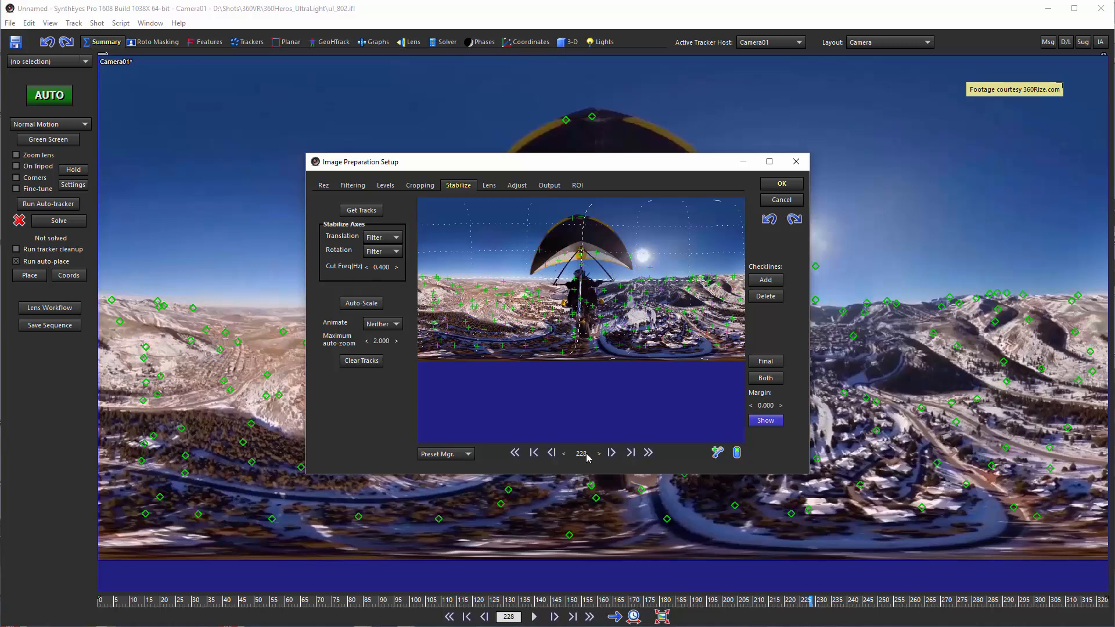
# Step: Apply the filtered stabilization, allow the cached frames to be flushed, and play back the shot, stopping at frame 12
pyautogui.click(784, 183)
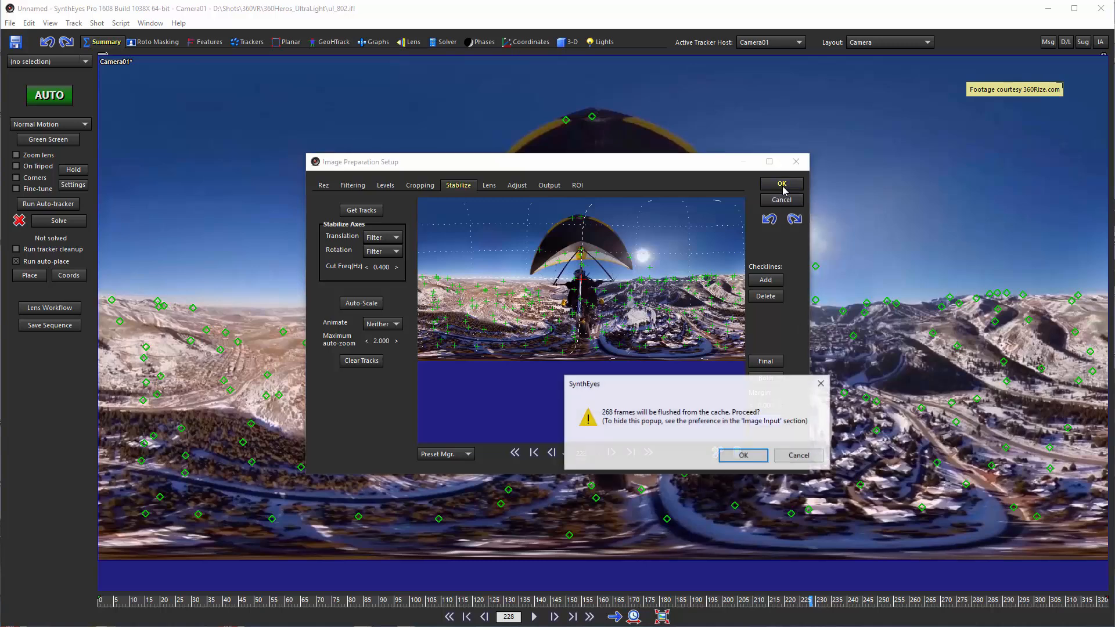
pyautogui.click(743, 456)
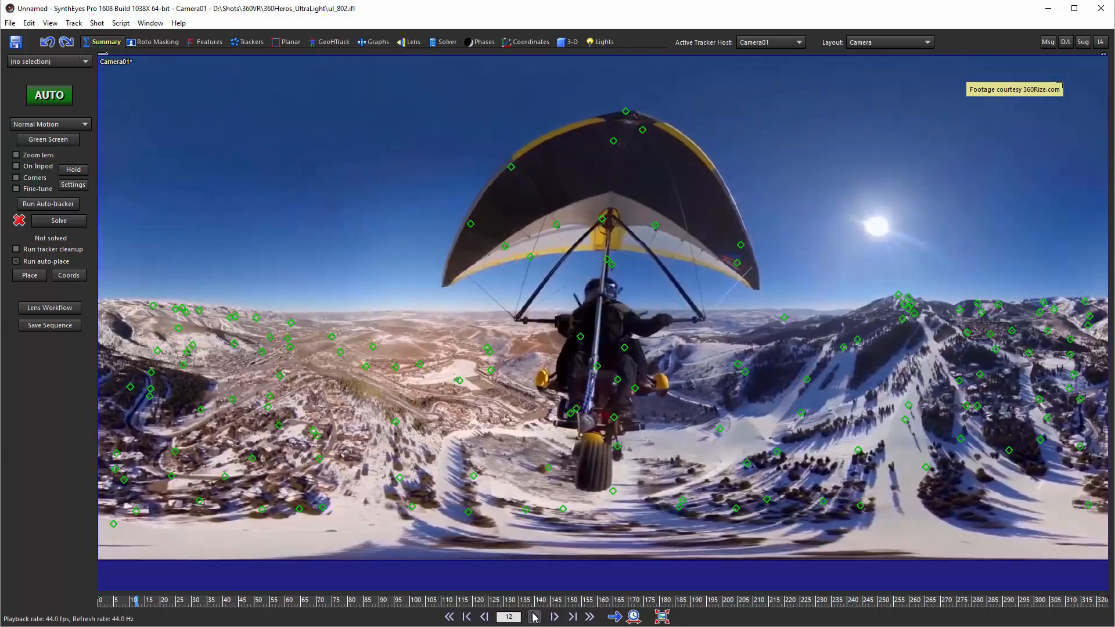
pyautogui.click(535, 617)
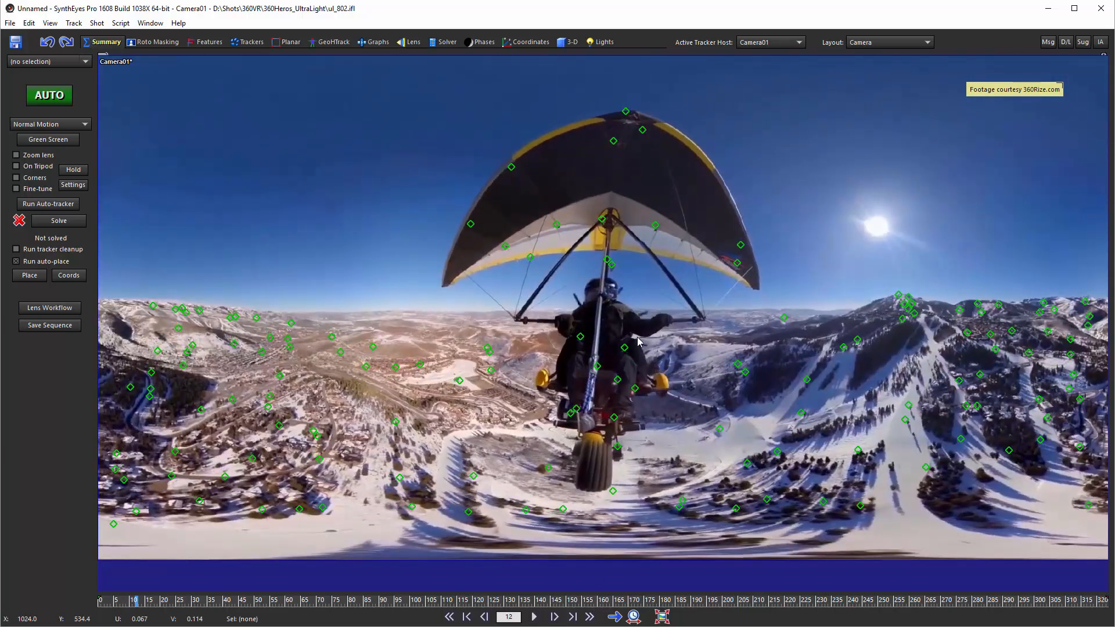
# Step: Reopen the image preparation settings and set both translation and rotation stabilization to Peg
pyautogui.press('p')
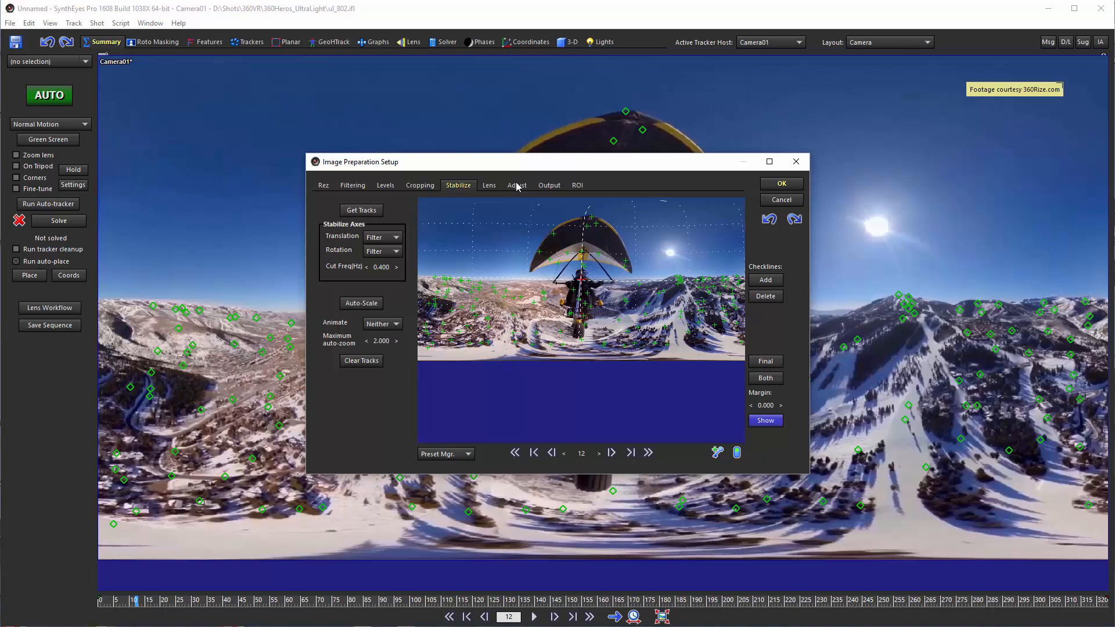
pyautogui.click(384, 238)
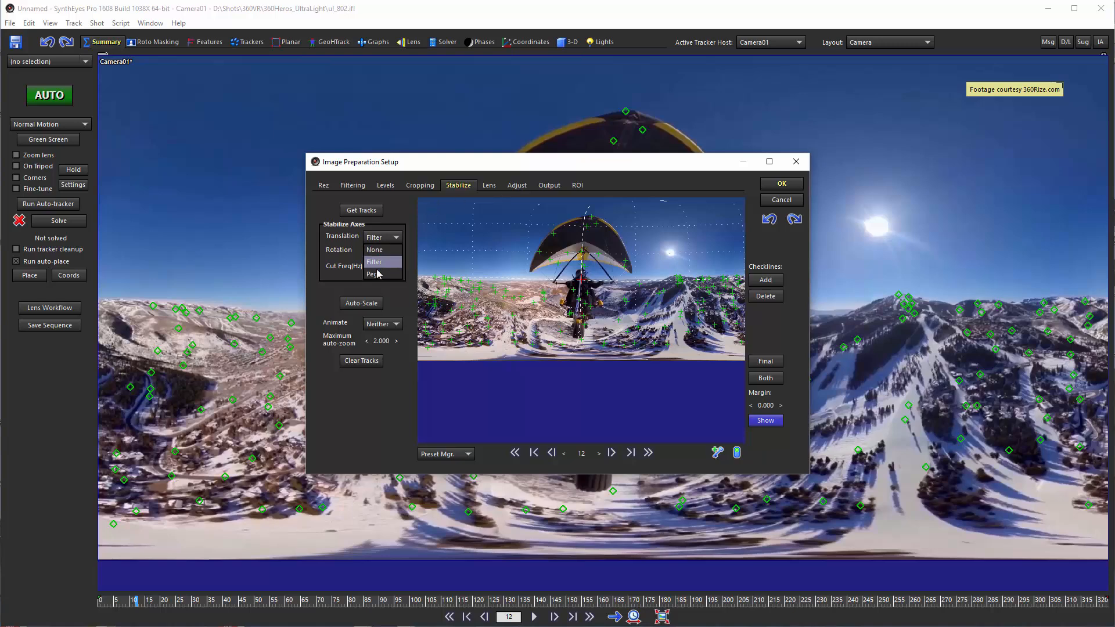
pyautogui.click(378, 273)
pyautogui.click(383, 251)
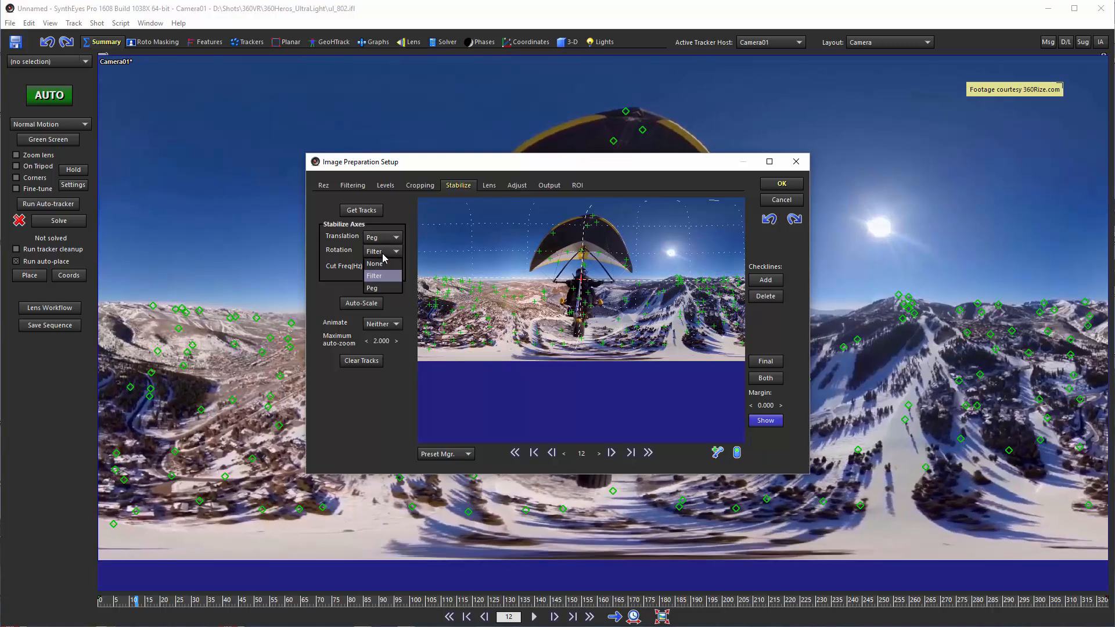
pyautogui.click(374, 288)
# Step: Keyframe the center-point motion adjustment with starting keys at frame 0 and a Delta U of -92.200 at frame 81
pyautogui.click(516, 186)
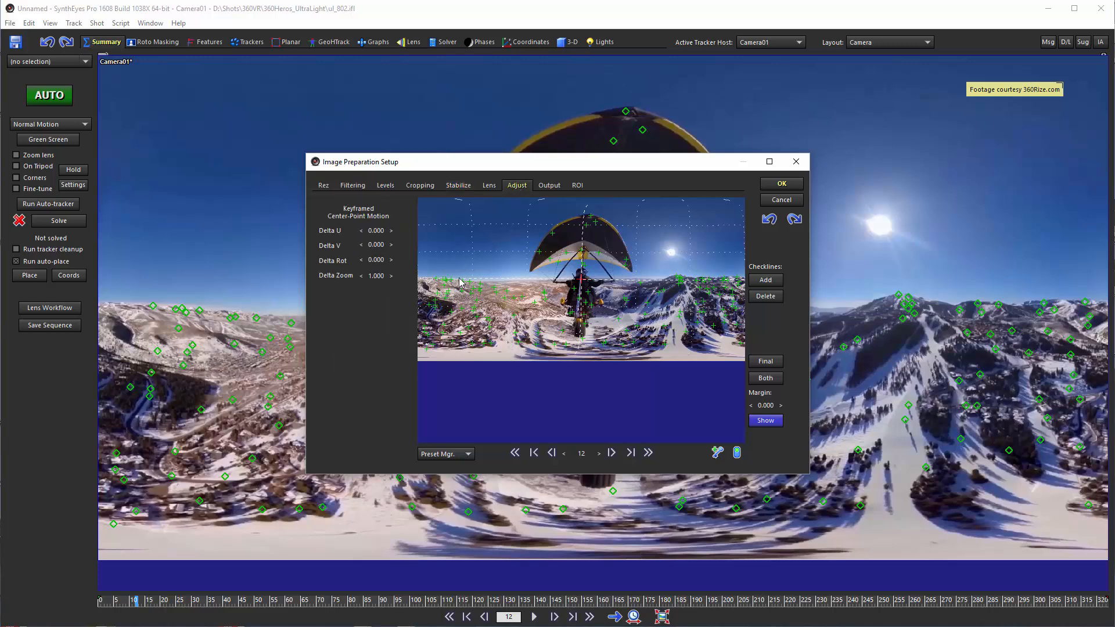
pyautogui.moveTo(584, 456); pyautogui.dragTo(558, 456)
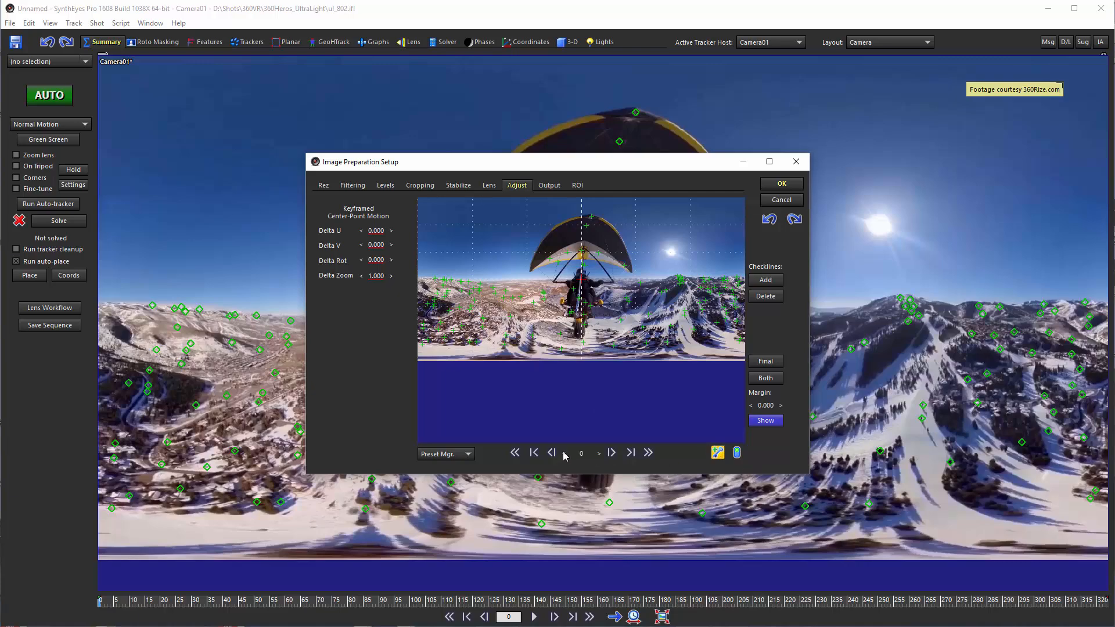
pyautogui.moveTo(576, 454)
pyautogui.mouseDown()
pyautogui.moveTo(623, 454)
pyautogui.moveTo(579, 454)
pyautogui.mouseUp()
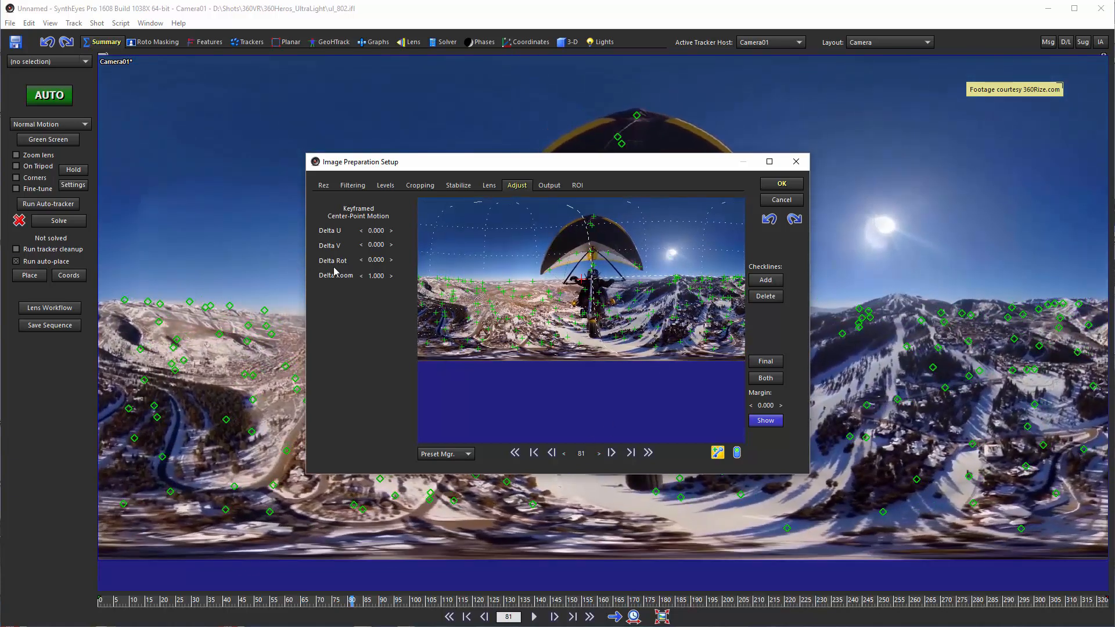
pyautogui.moveTo(376, 234); pyautogui.dragTo(308, 234)
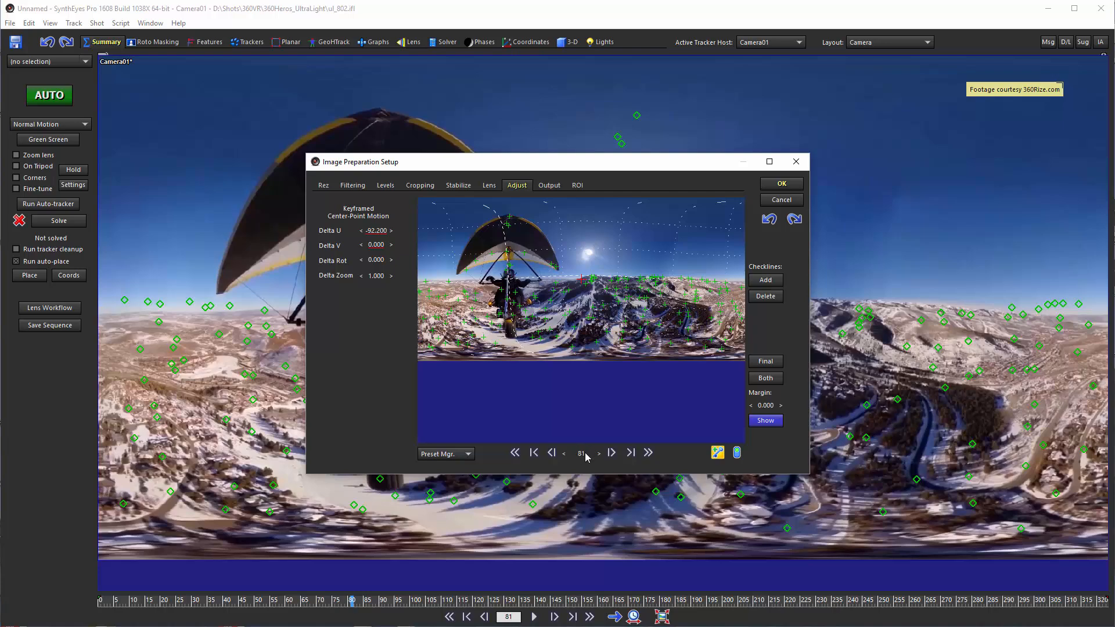
# Step: Preview the keyframed center-point motion at in-between frames, at the last frame and at the first frame
pyautogui.moveTo(582, 454)
pyautogui.mouseDown()
pyautogui.moveTo(662, 453)
pyautogui.moveTo(488, 454)
pyautogui.moveTo(662, 453)
pyautogui.moveTo(542, 453)
pyautogui.mouseUp()
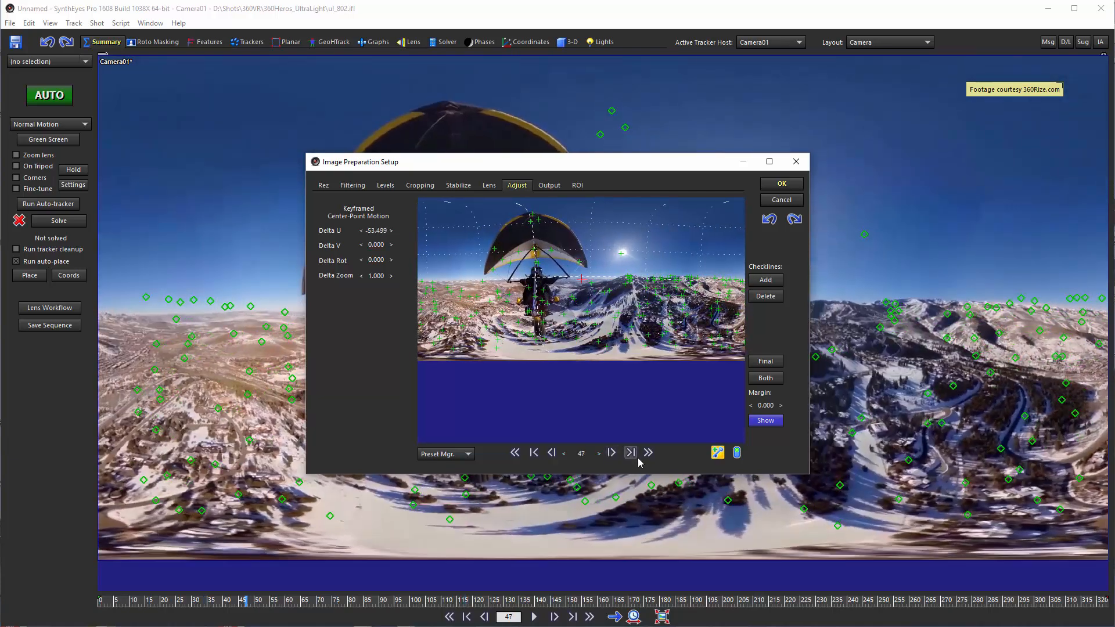
pyautogui.click(631, 454)
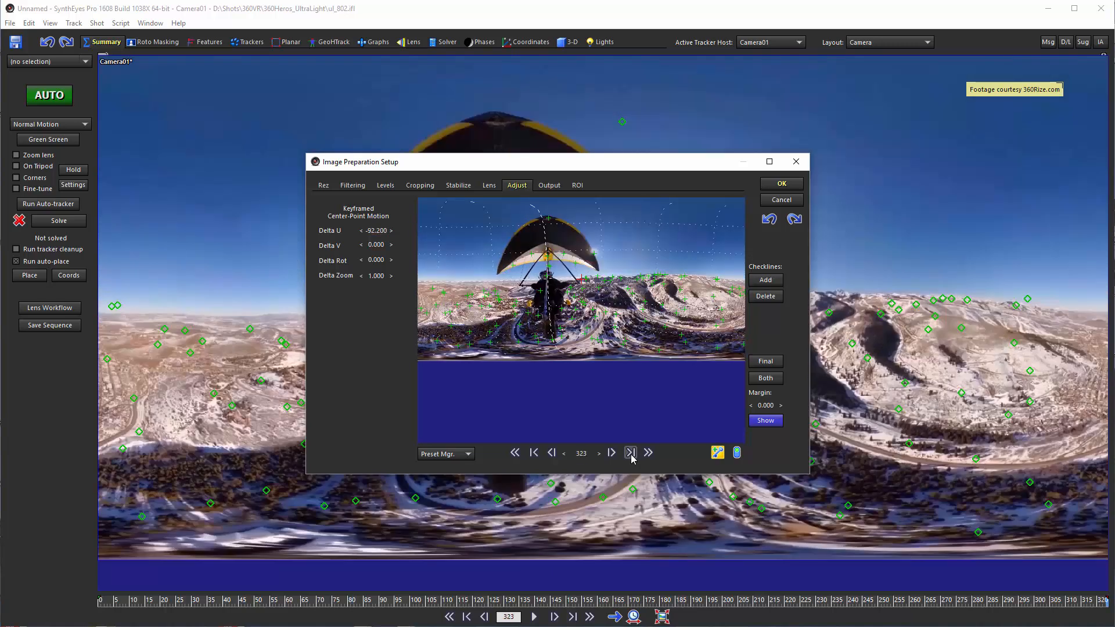
pyautogui.click(516, 453)
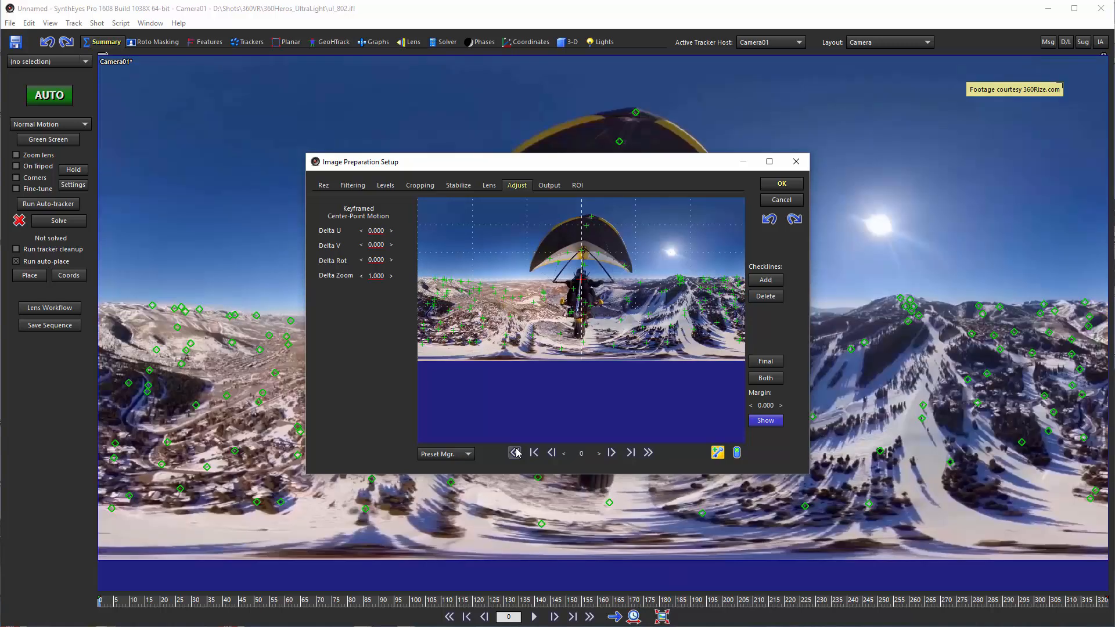
# Step: Apply the keyframed adjustment, allow the cache flush, and play back the whole shot, stopping at frame 229
pyautogui.click(781, 201)
pyautogui.click(742, 457)
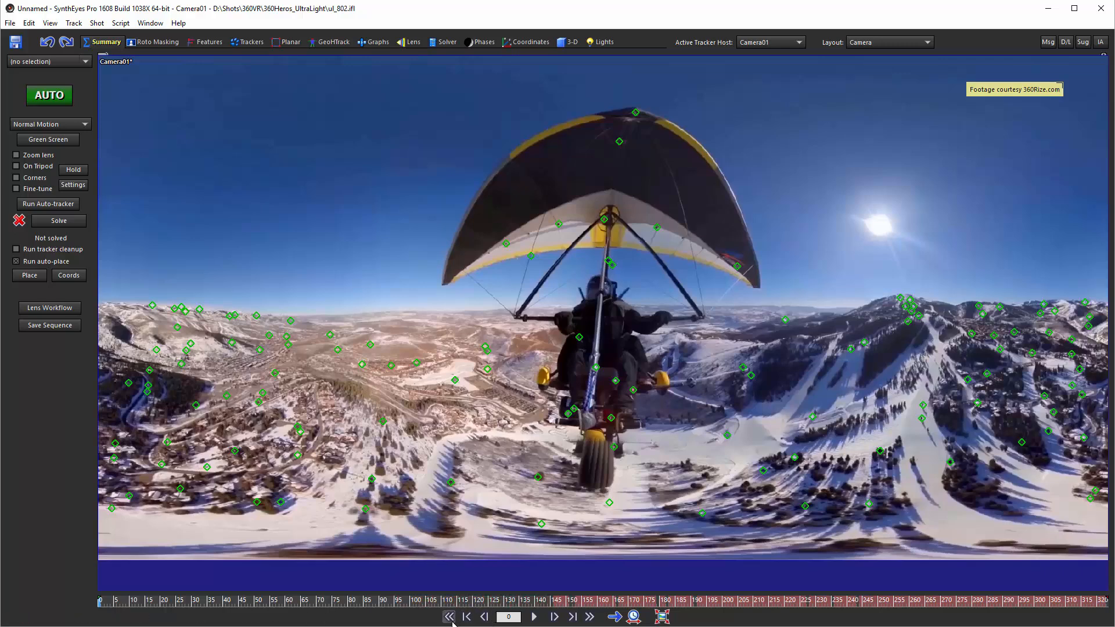
pyautogui.click(533, 616)
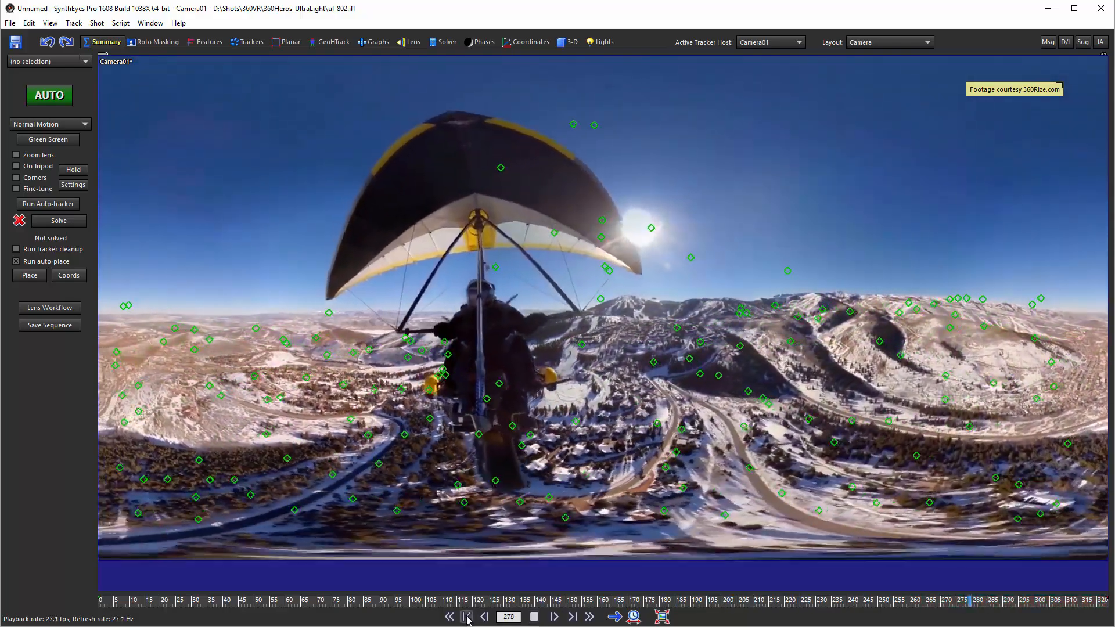
pyautogui.click(466, 617)
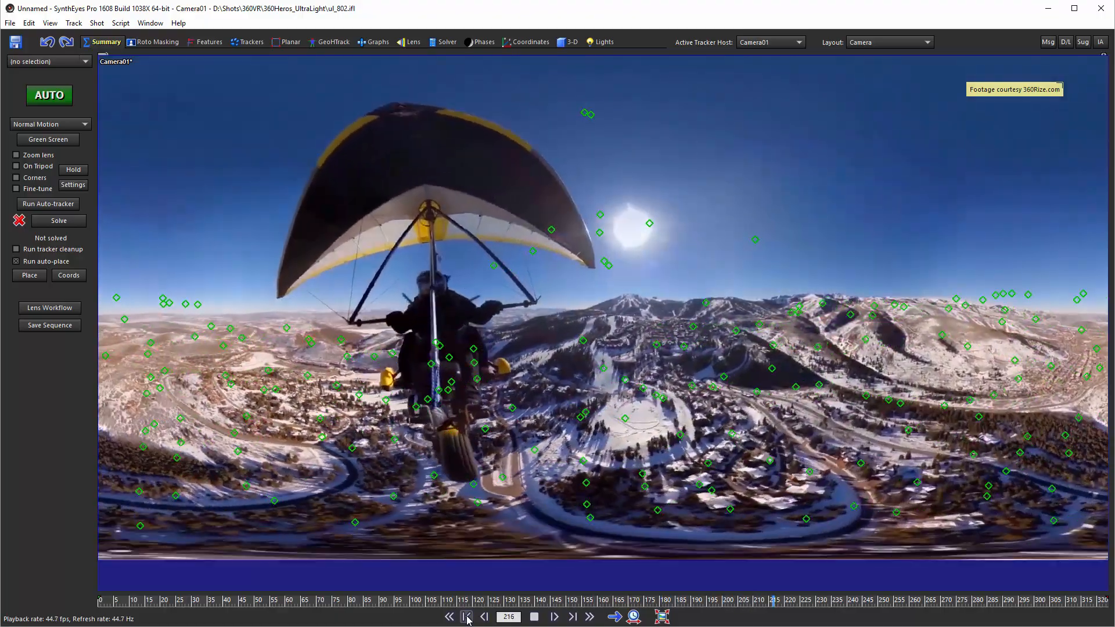
pyautogui.click(467, 618)
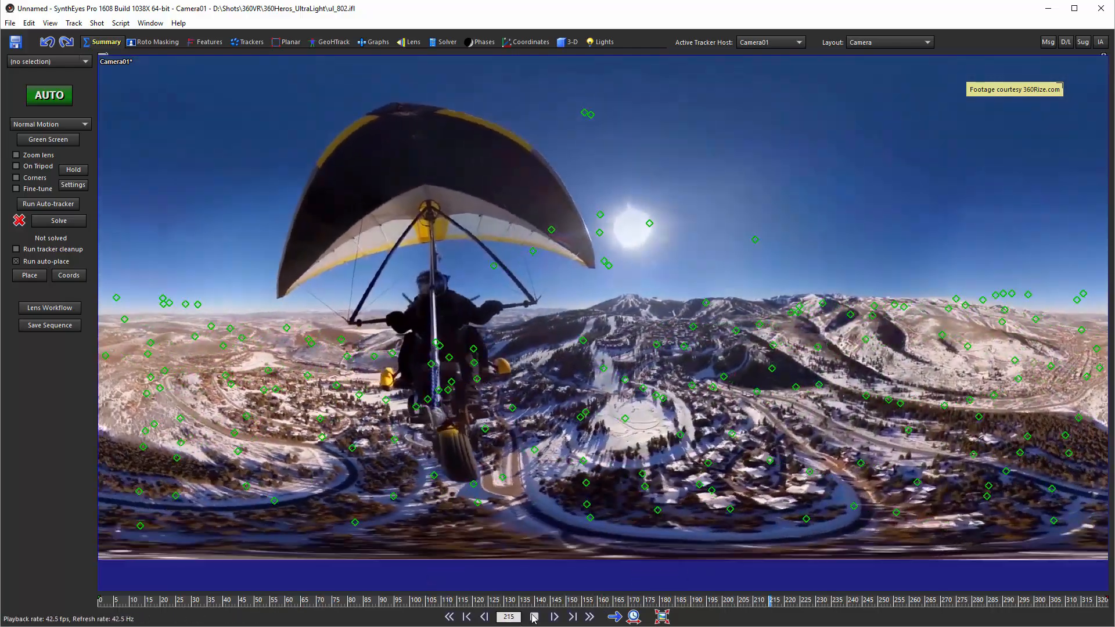
pyautogui.click(534, 617)
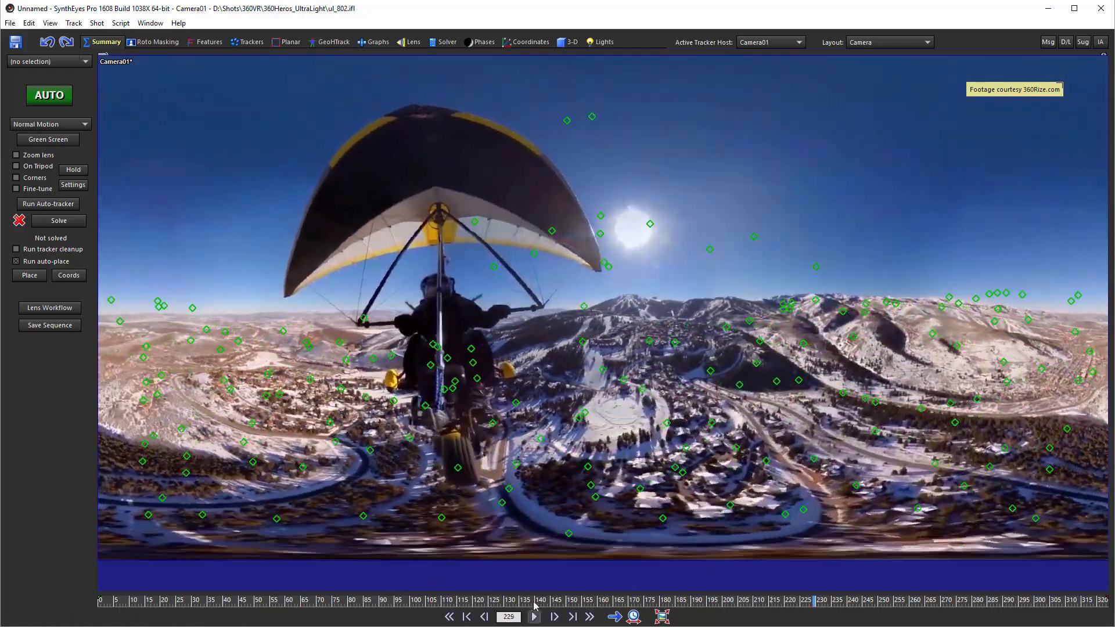
# Step: Apply the stabilization to the trackers from the image preparation output settings, accept it, and scrub the shot to frame 83
pyautogui.press('p')
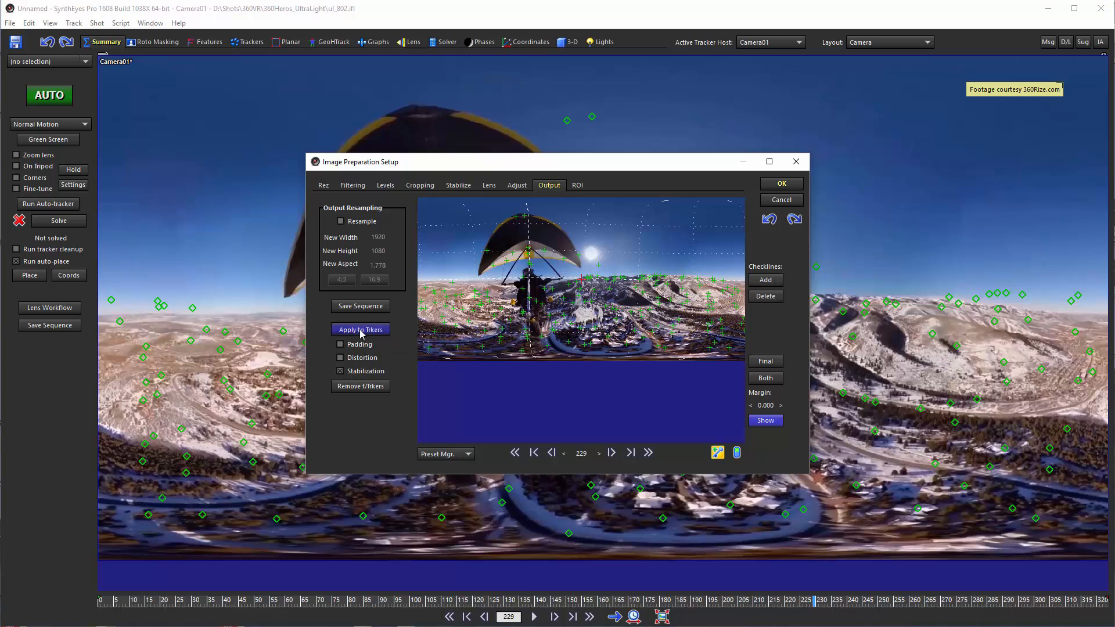
pyautogui.click(360, 329)
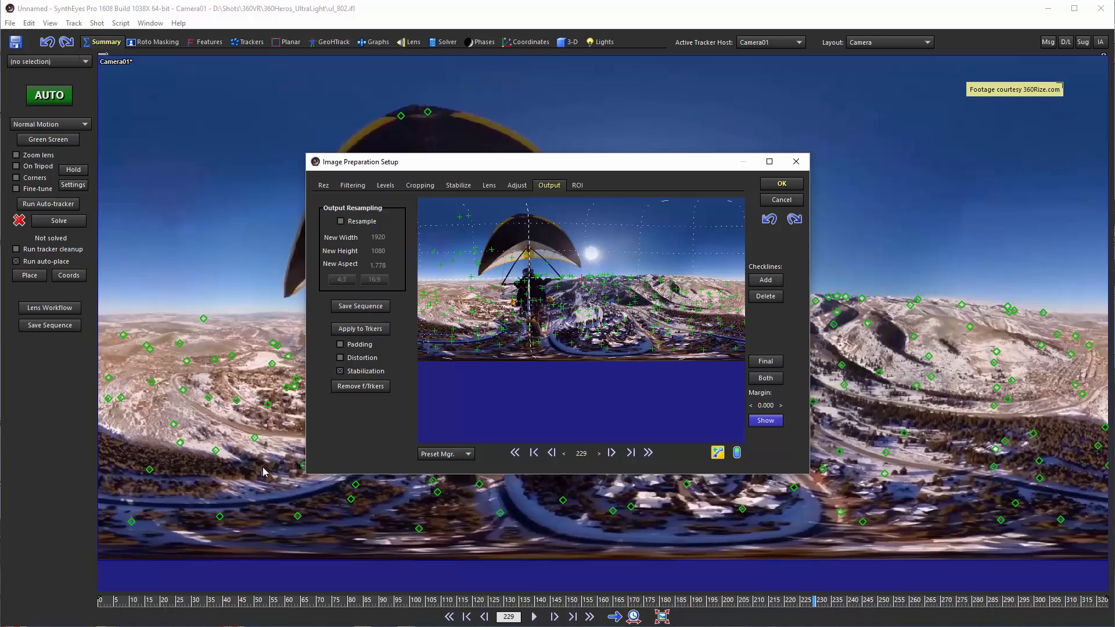
pyautogui.click(782, 184)
pyautogui.moveTo(213, 600); pyautogui.dragTo(514, 395)
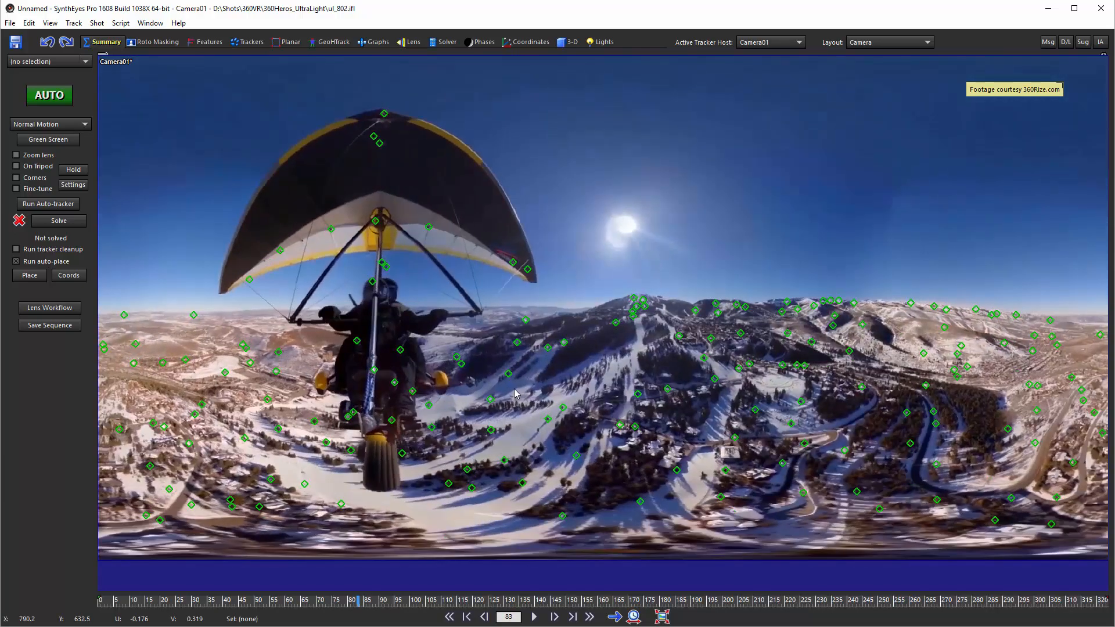
# Step: Remove the applied stabilization from the trackers in the image preparation setup and review the stabilization and adjustment settings
pyautogui.press('p')
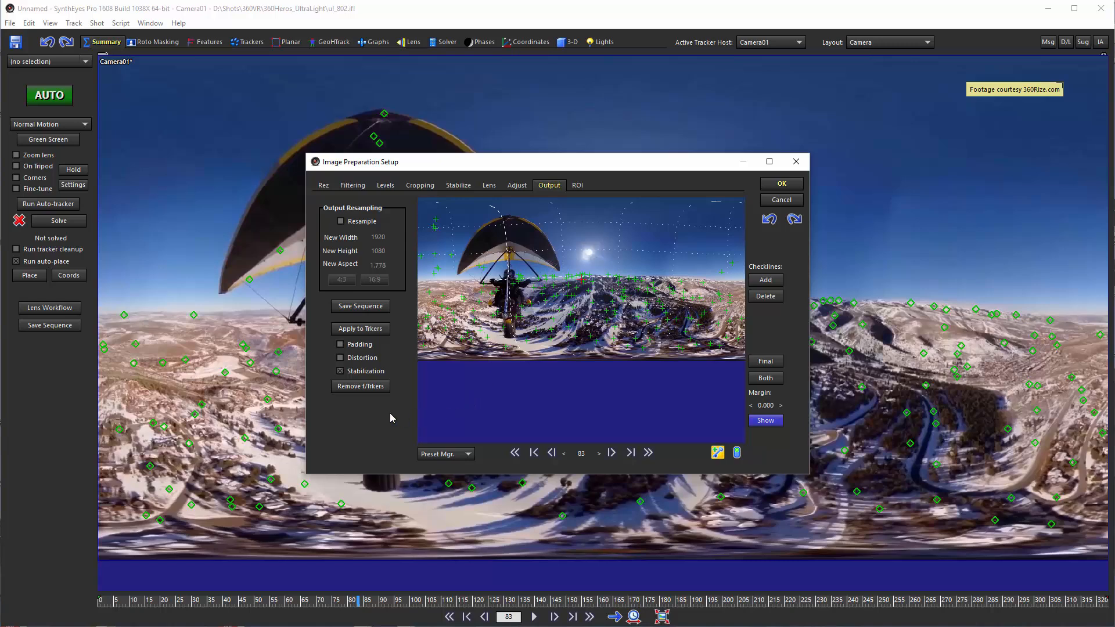
pyautogui.click(360, 388)
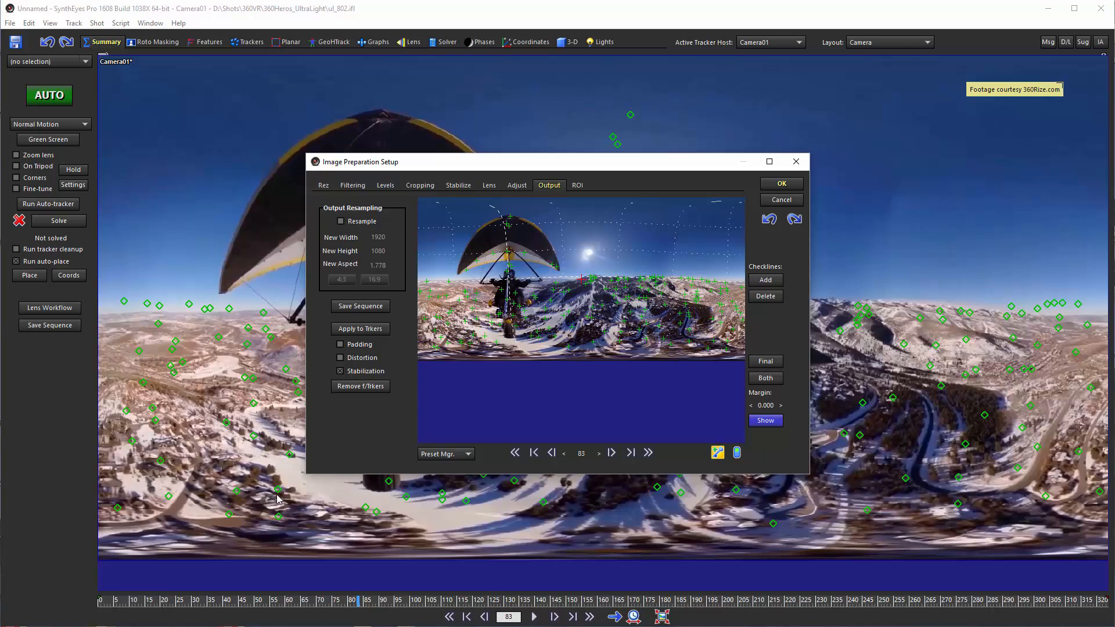
pyautogui.click(456, 187)
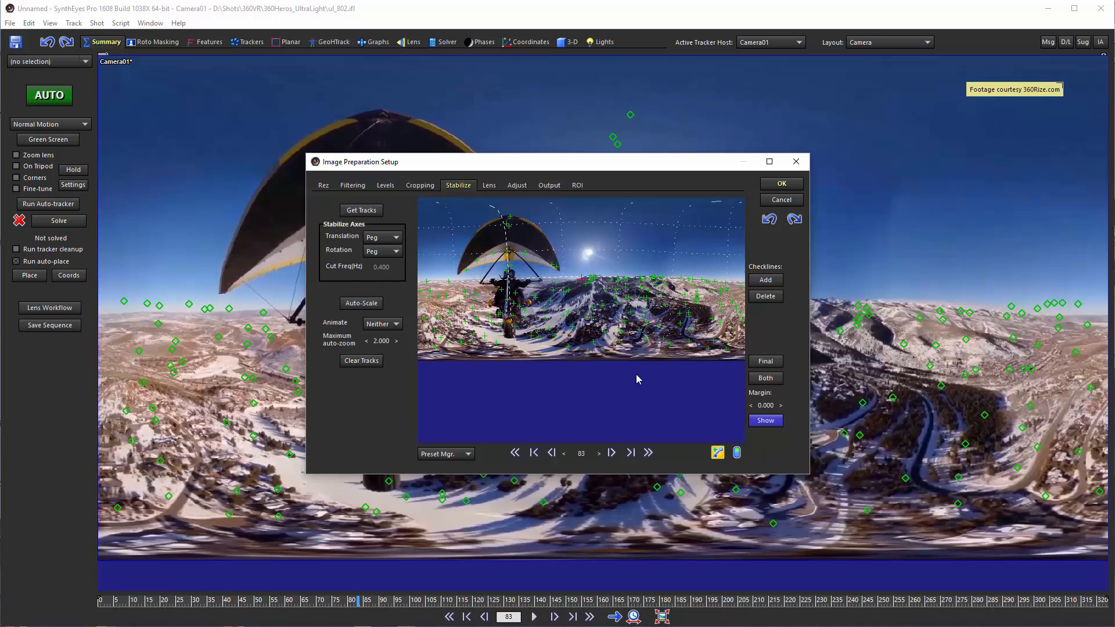
pyautogui.click(521, 186)
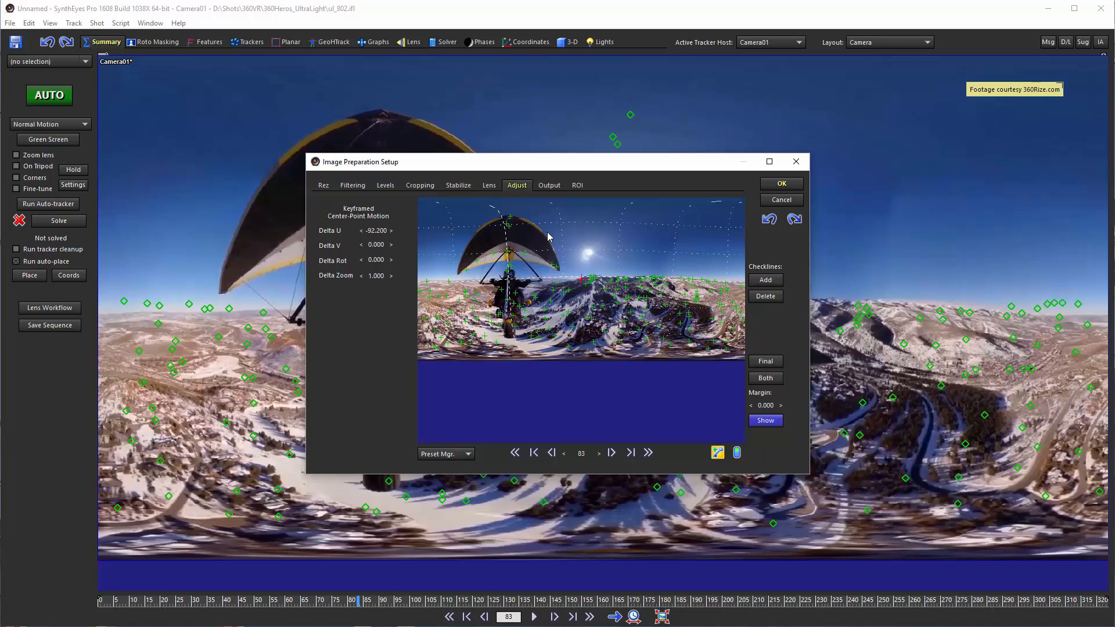
# Step: Open the save options for the processed image sequence and inspect the output file selection without choosing a file
pyautogui.click(544, 186)
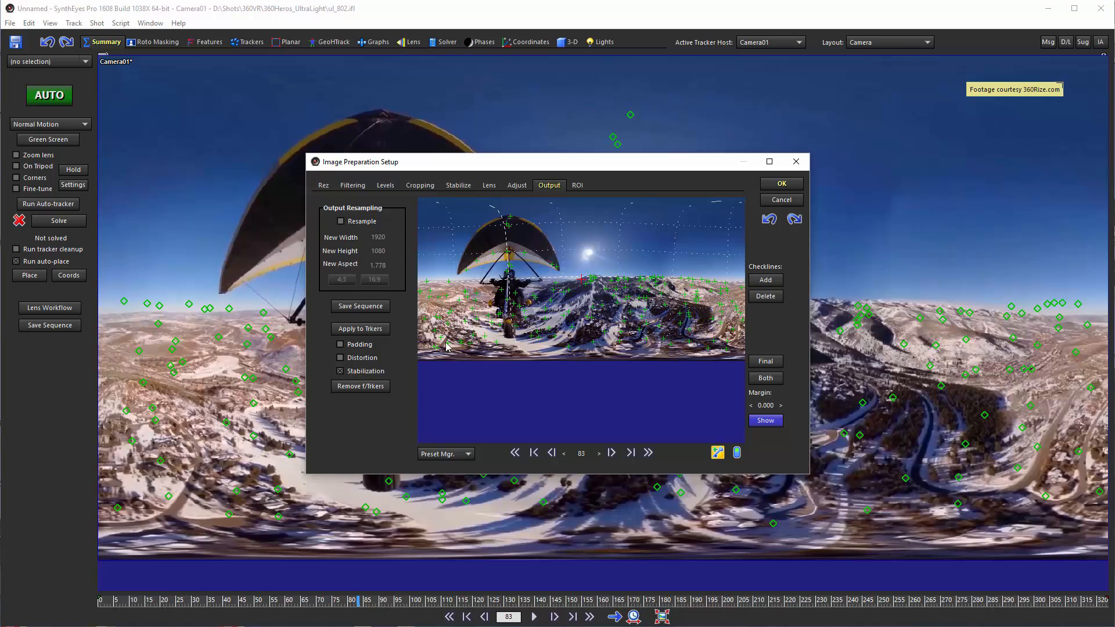
pyautogui.click(353, 310)
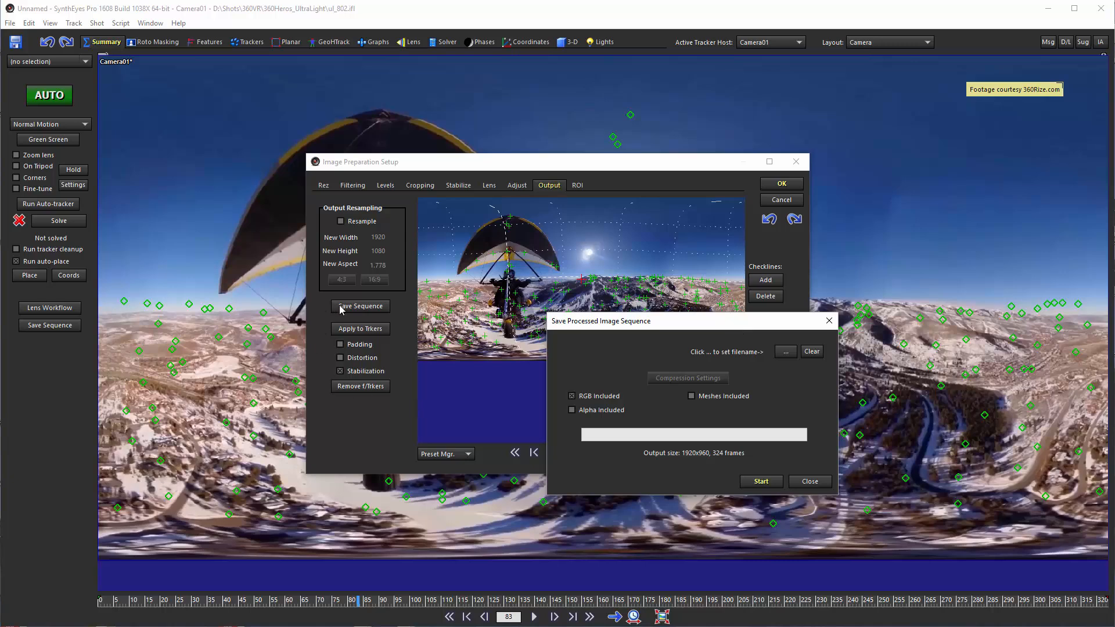
pyautogui.click(785, 352)
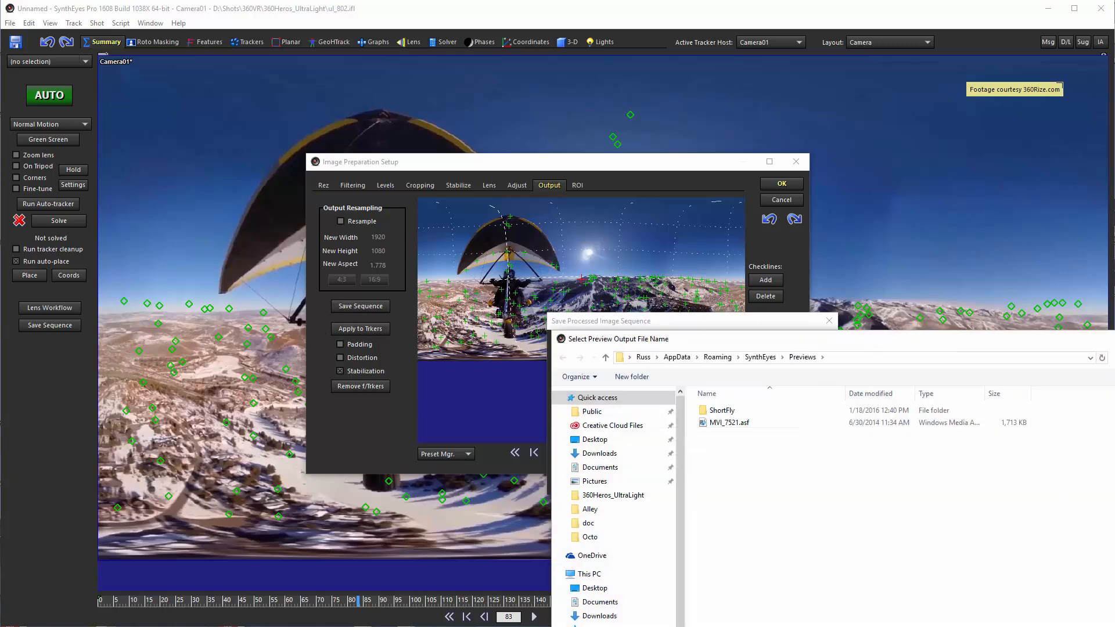
pyautogui.press('Escape')
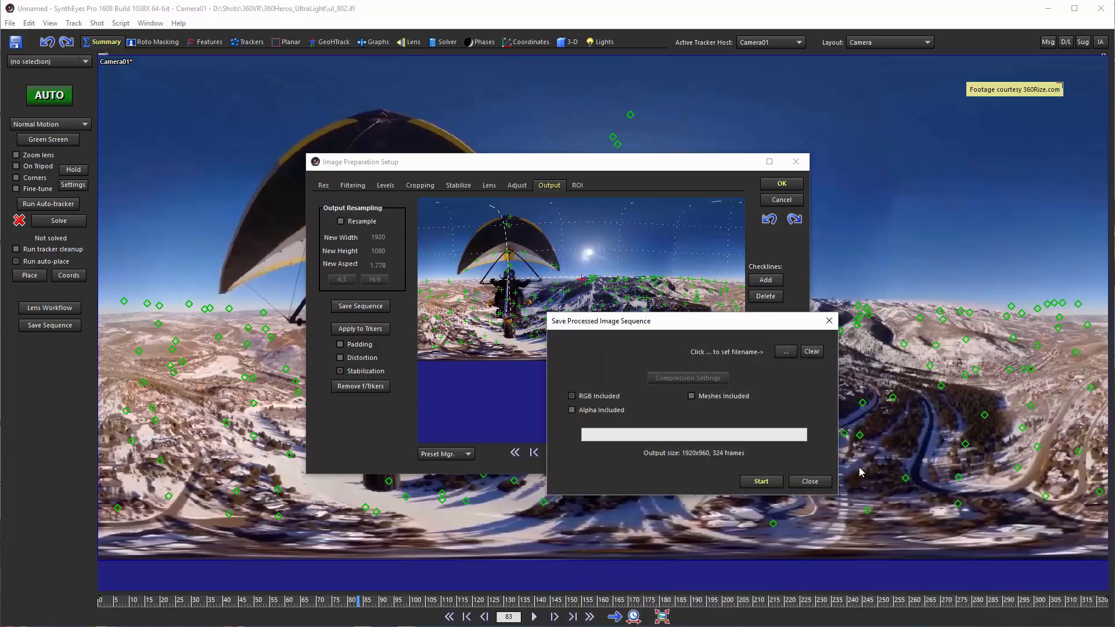